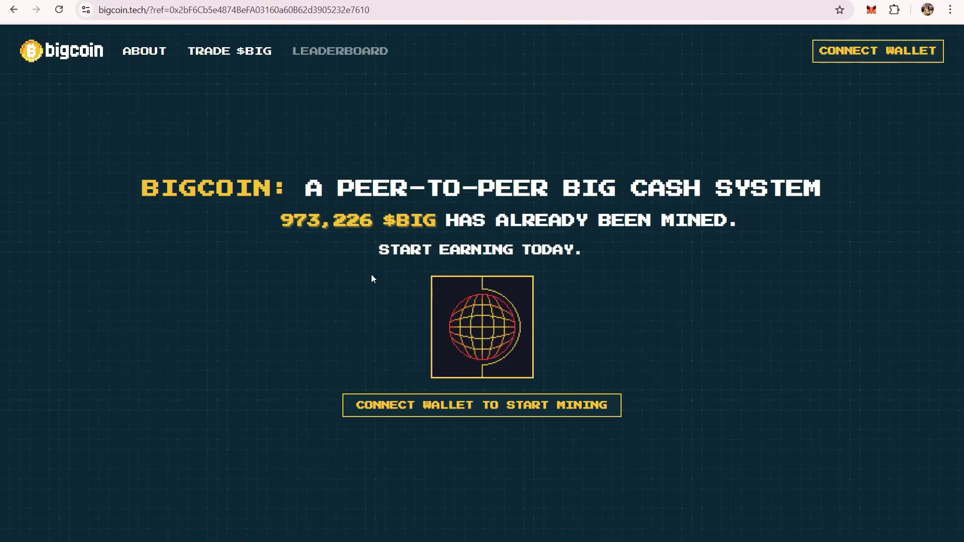
View the Bigcoin mining room on Desktop 1, then bring up MEXC's BIG/USDT chart.
key("super+Tab")
left_click(384, 487)
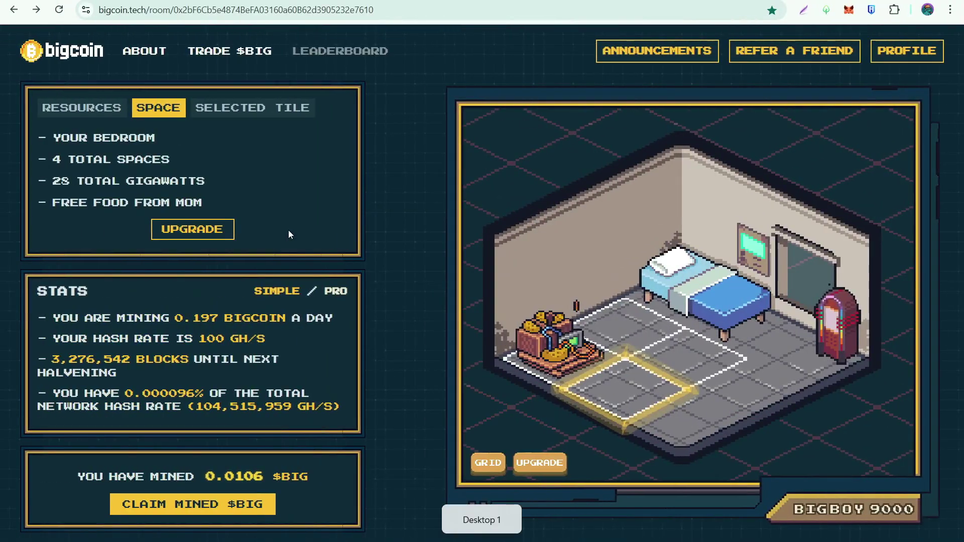
key("alt+Tab")
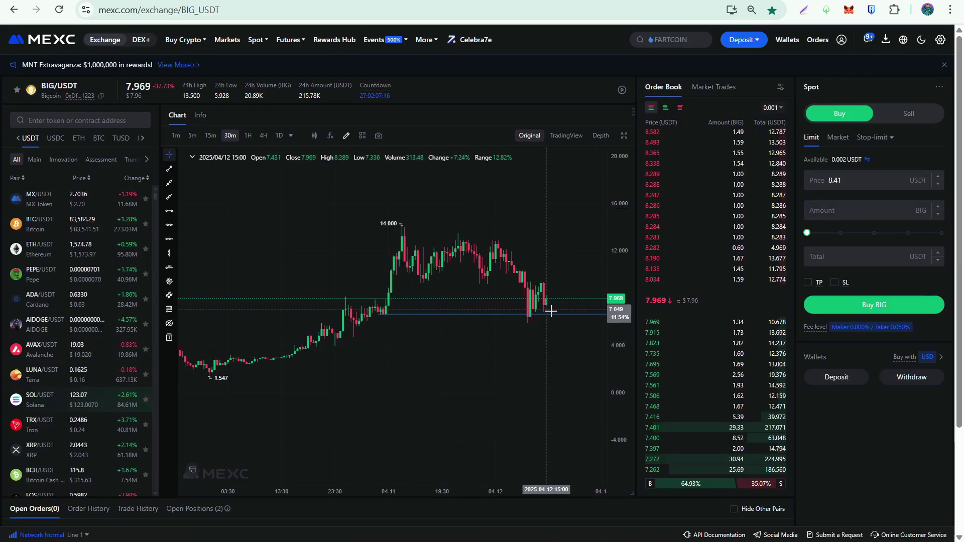
Zoom through the BIG/USDT candlestick history, then switch to the Bigcoin homepage on Desktop 2.
scroll(514, 376, "up", 3)
scroll(513, 372, "down", 3)
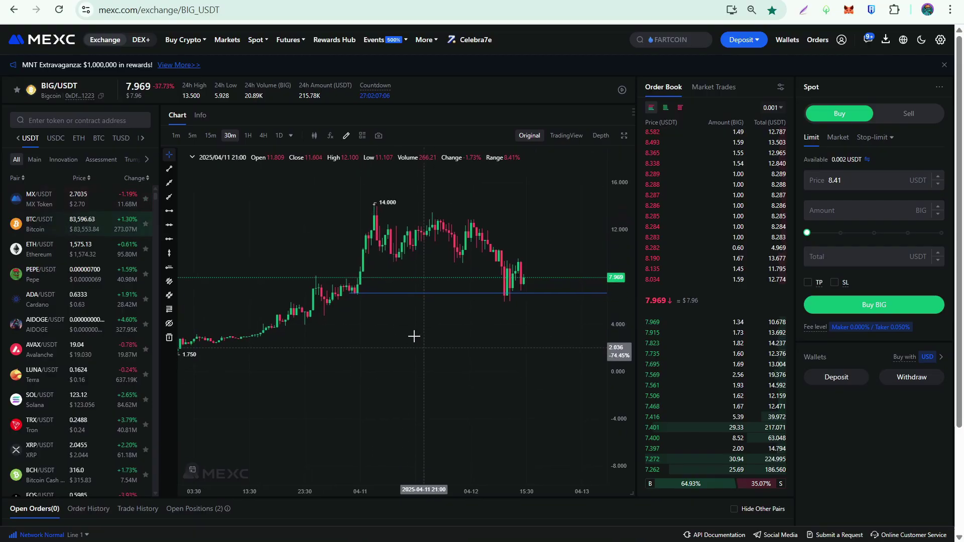
scroll(467, 373, "down", 1)
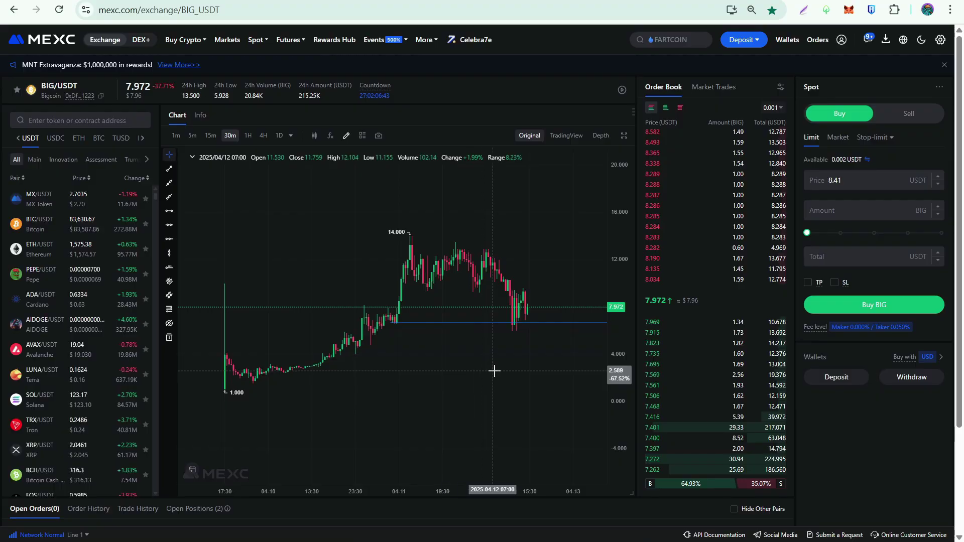
key("super+Tab")
left_click(484, 485)
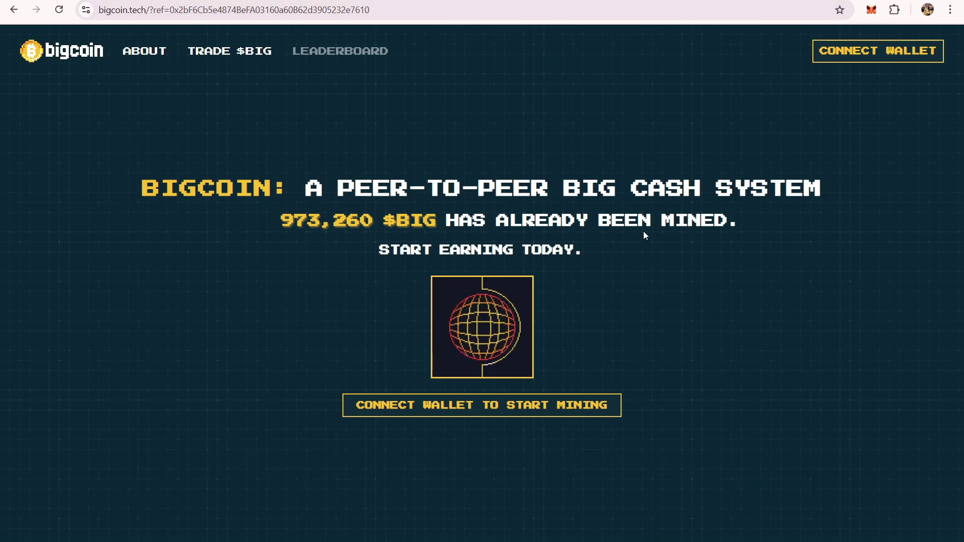
left_click(864, 16)
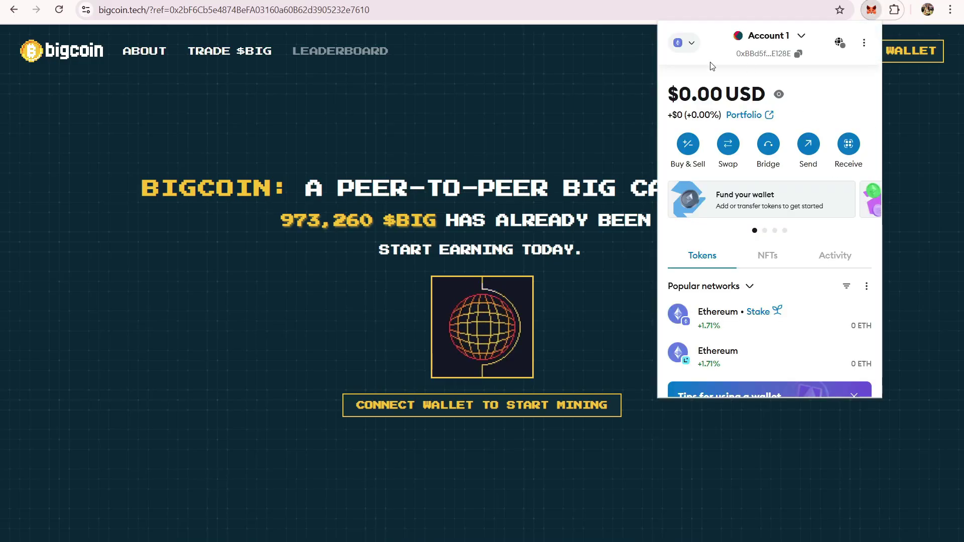
key("alt+Tab")
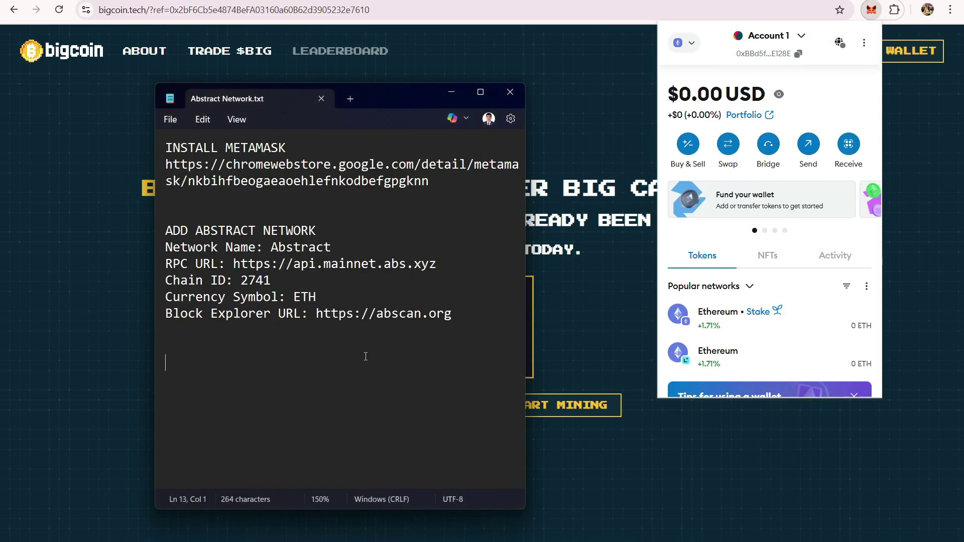
left_click_drag(458, 180, 167, 164)
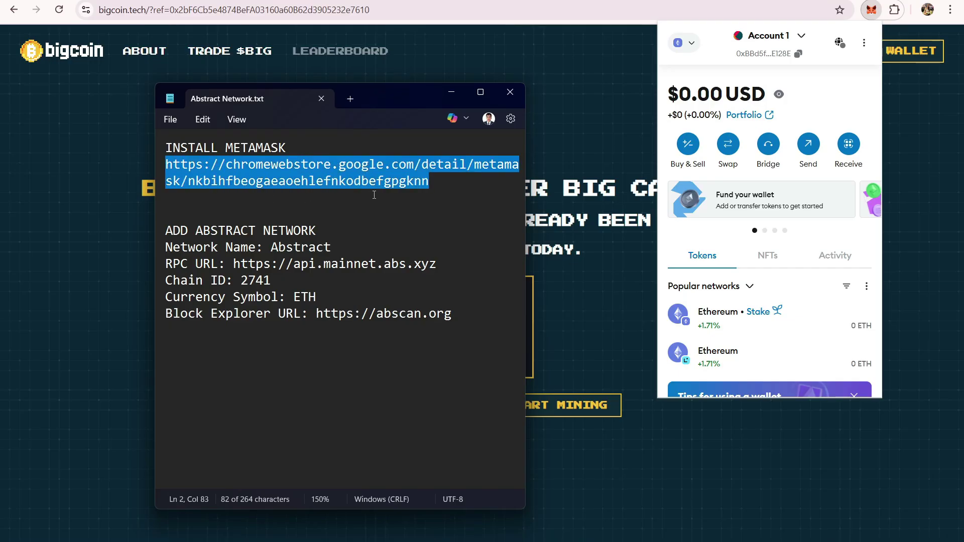
left_click(190, 234)
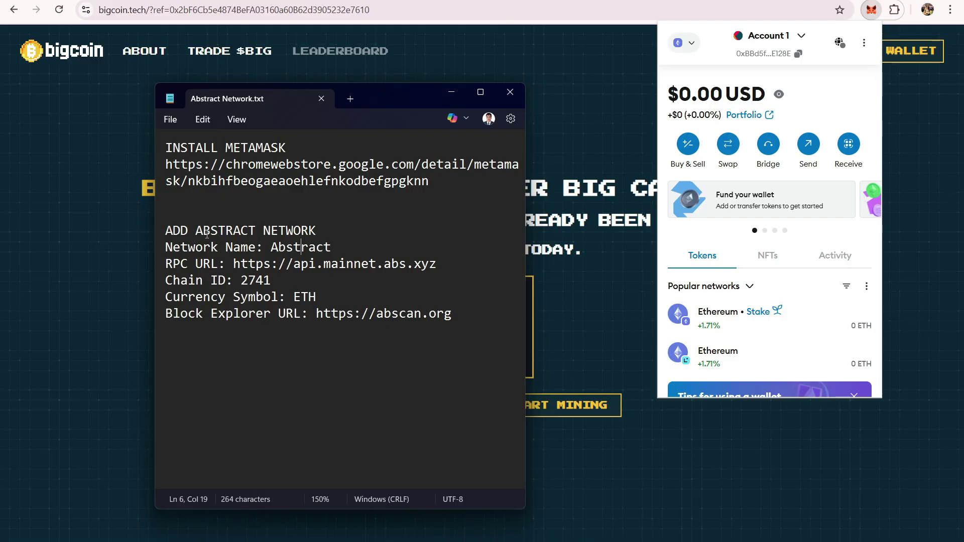
left_click(6, 129)
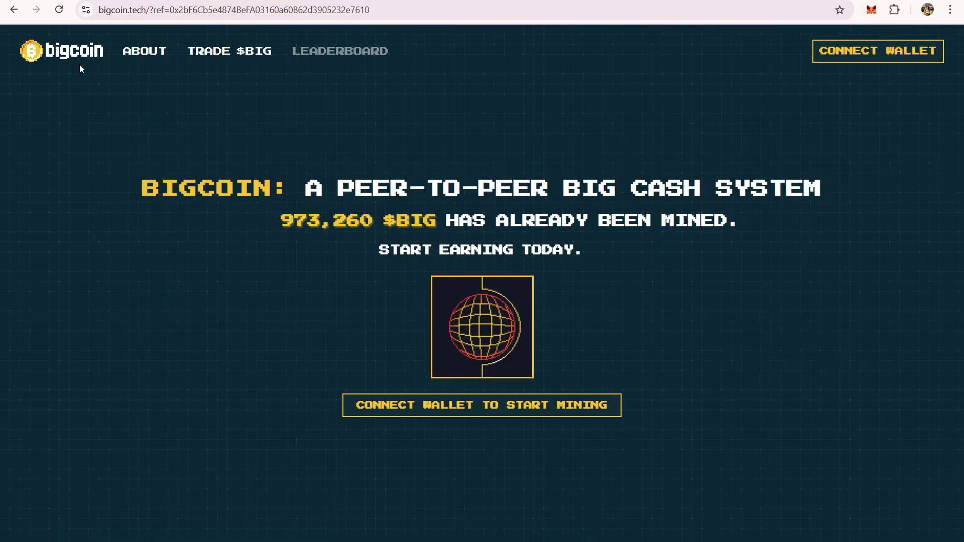
Open MetaMask's network list and choose 'Add a custom network'.
left_click(868, 11)
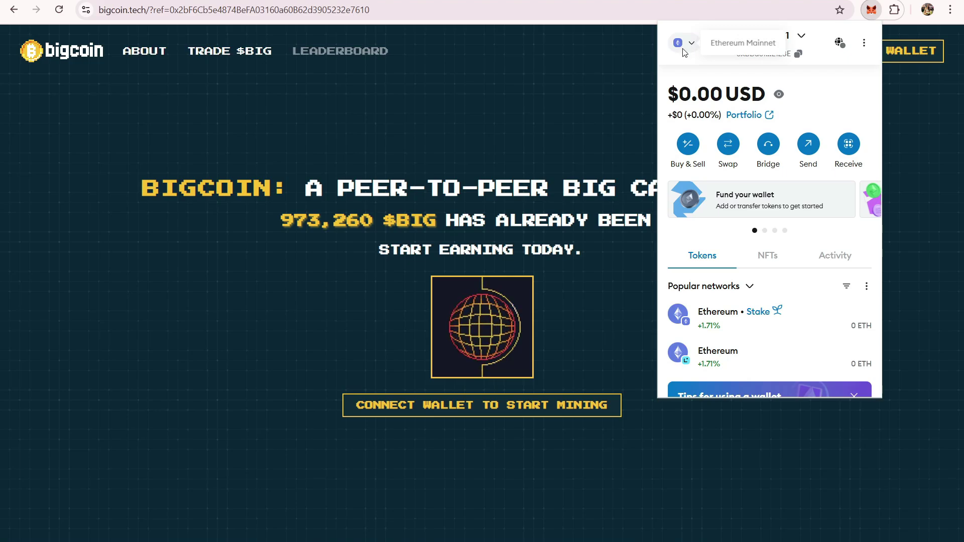
left_click(684, 44)
left_click(853, 49)
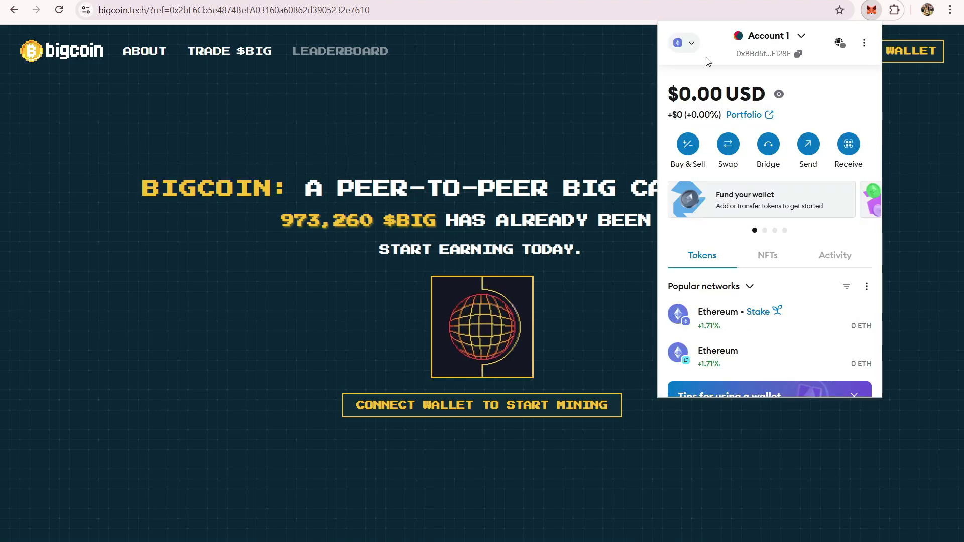
left_click(684, 43)
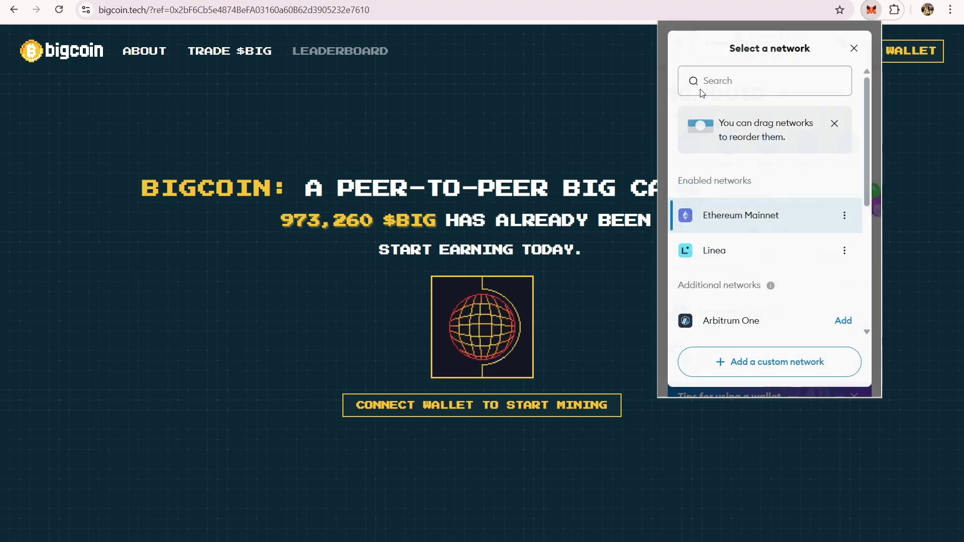
left_click(768, 367)
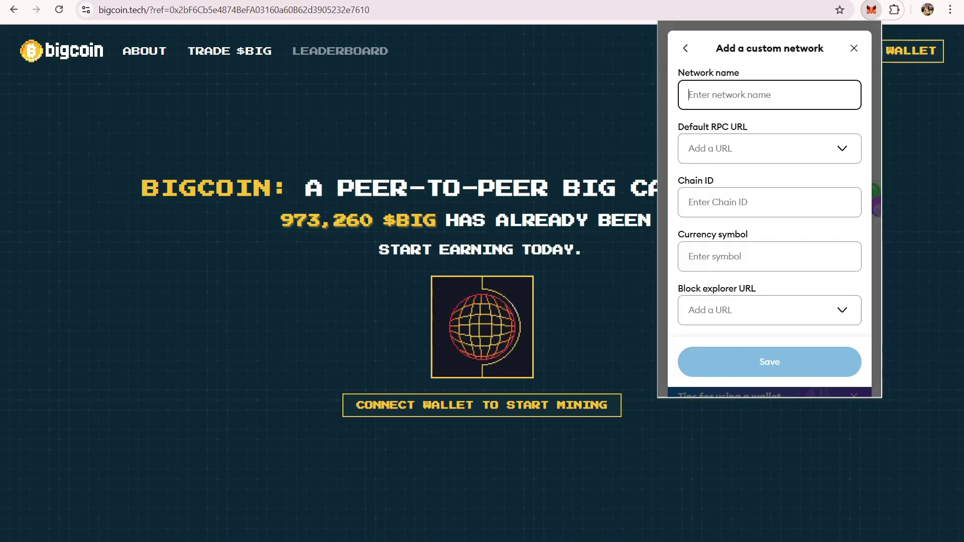
Copy the network name Abstract from the notes into the Network name field.
key("alt+Tab")
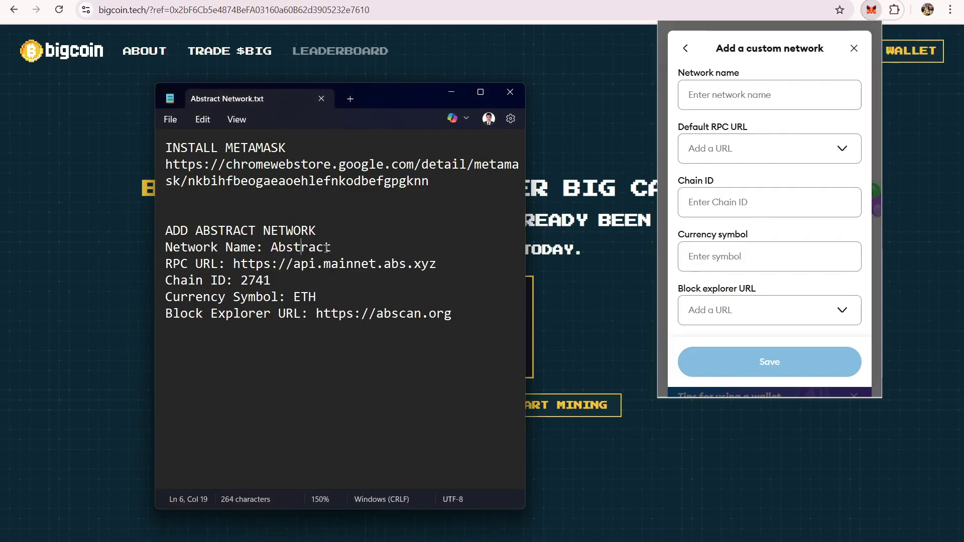
left_click_drag(327, 247, 278, 248)
left_click(768, 95)
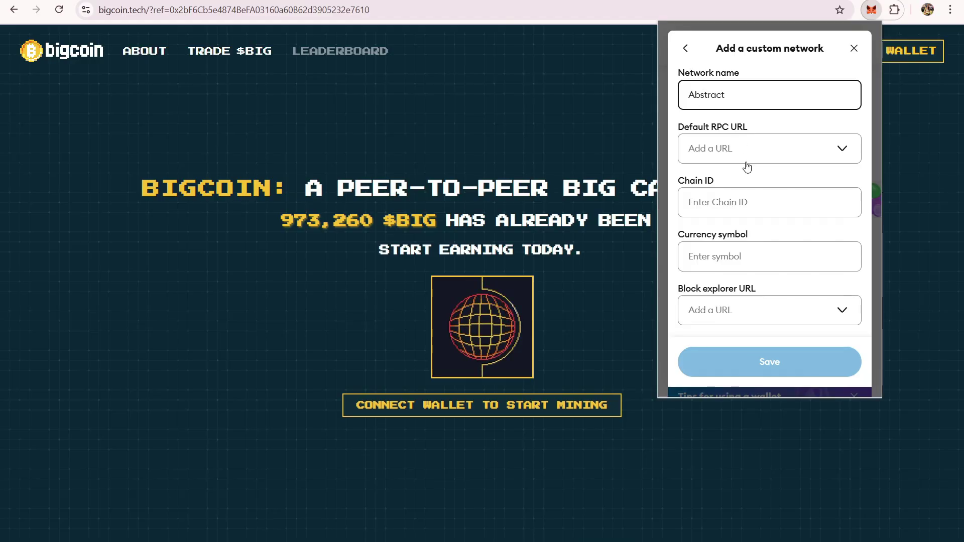
key("alt+Tab")
left_click_drag(436, 264, 233, 265)
key("ctrl+c")
left_click(782, 160)
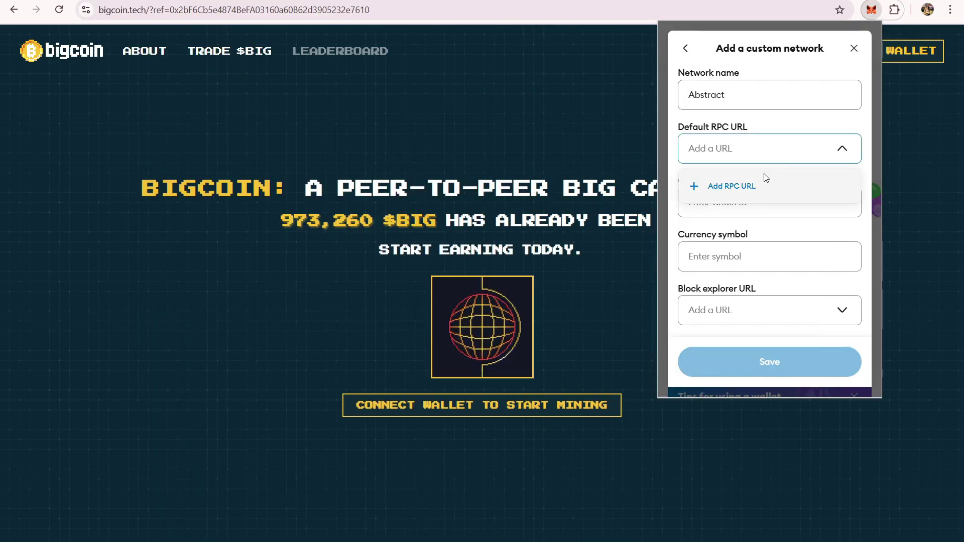
left_click(742, 191)
left_click(736, 159)
left_click(719, 106)
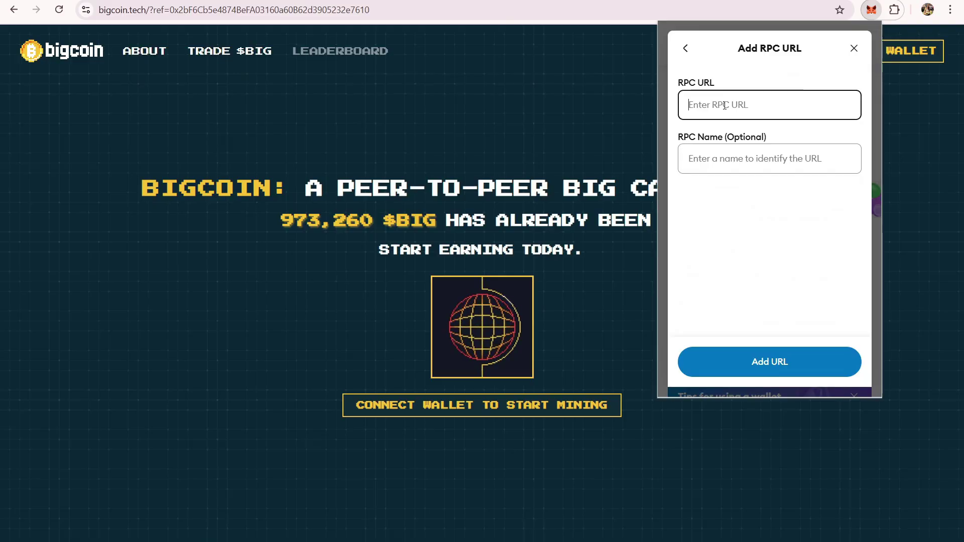
key("ctrl+v")
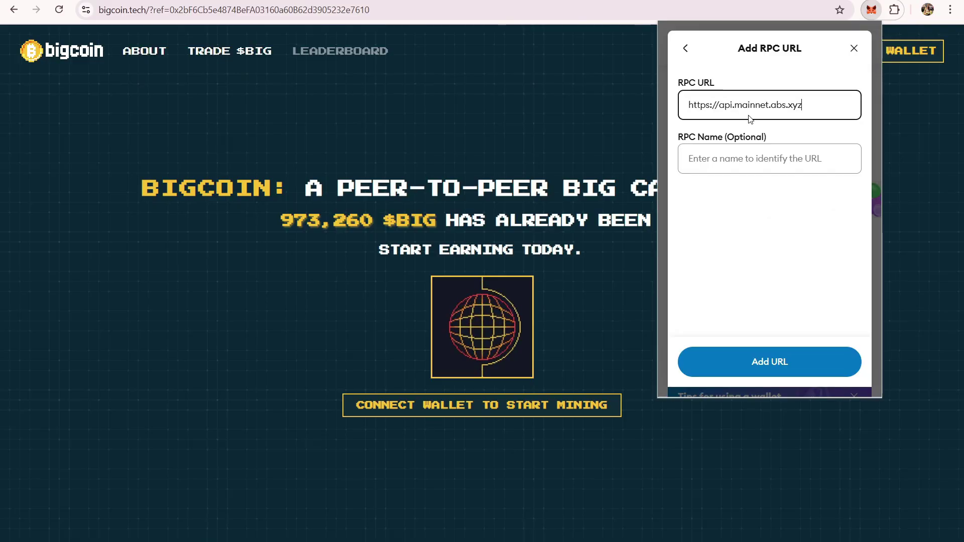
left_click(781, 367)
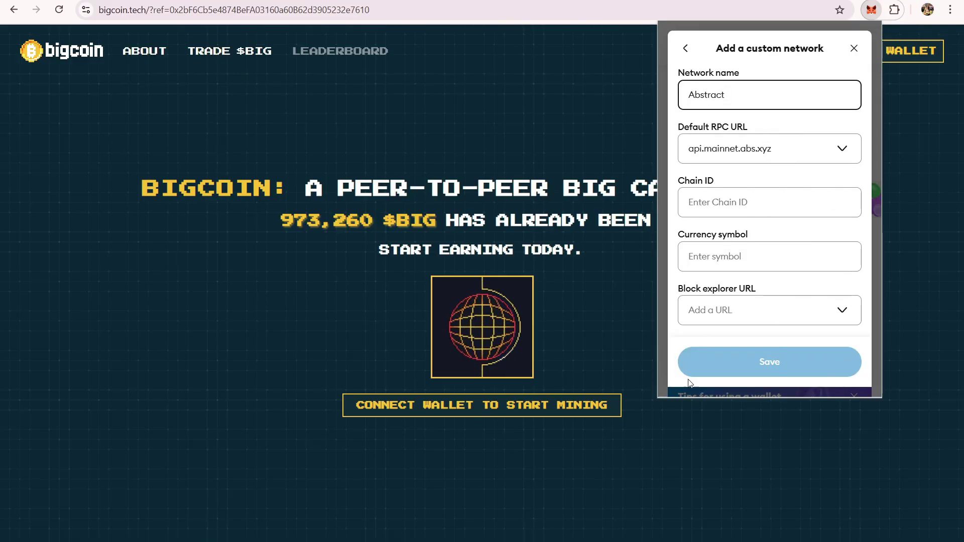
Enter chain ID 2741 and currency symbol ETH for the Abstract network.
key("alt+Tab")
left_click(728, 203)
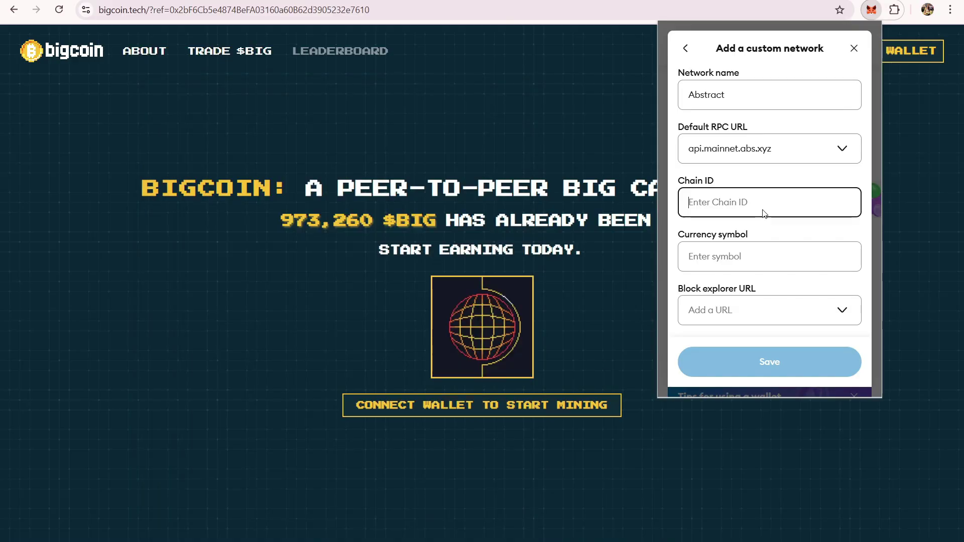
type("27")
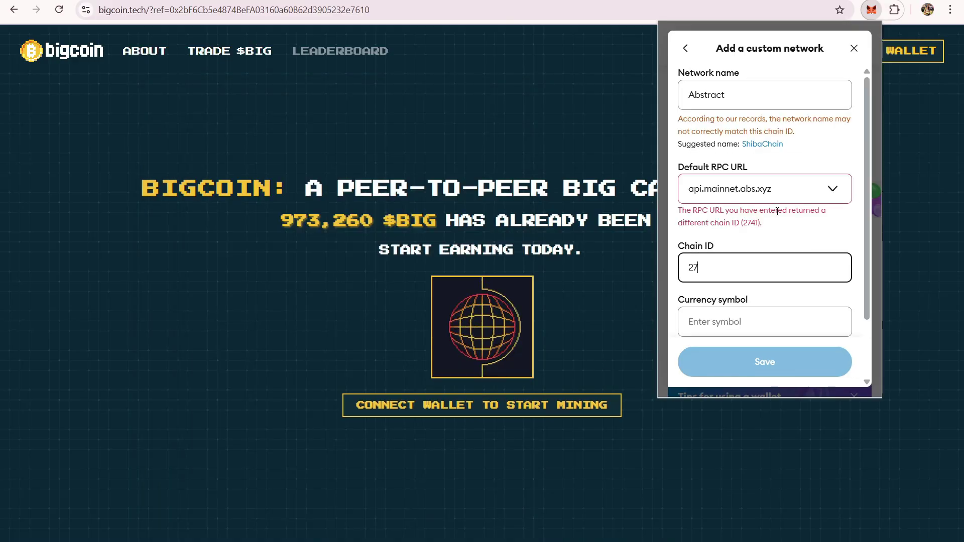
type("41")
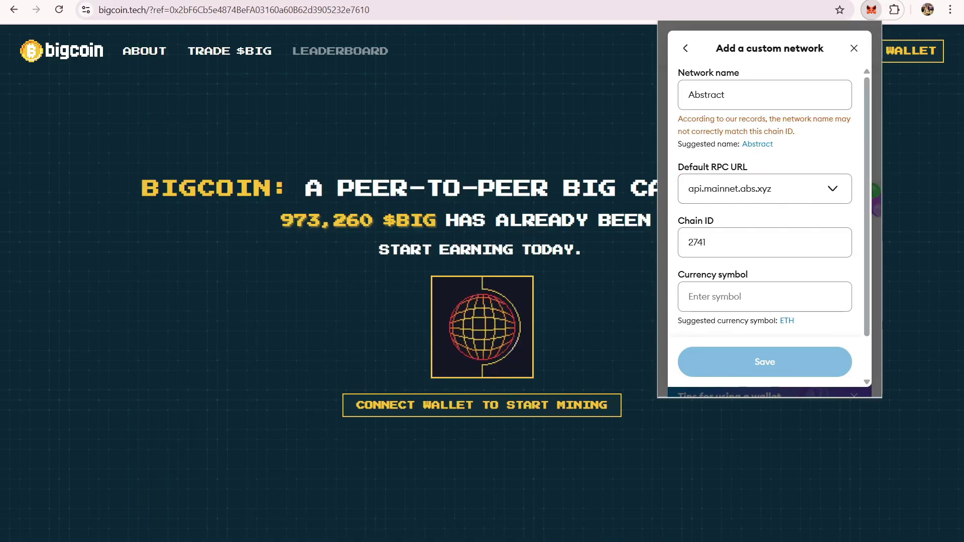
key("alt+Tab")
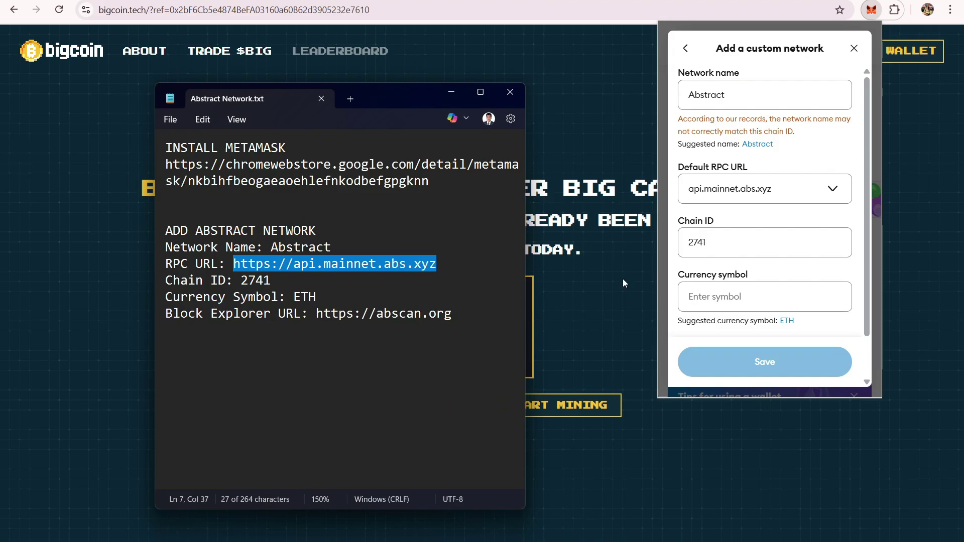
left_click(723, 298)
type("ETH")
scroll(758, 281, "down", 1)
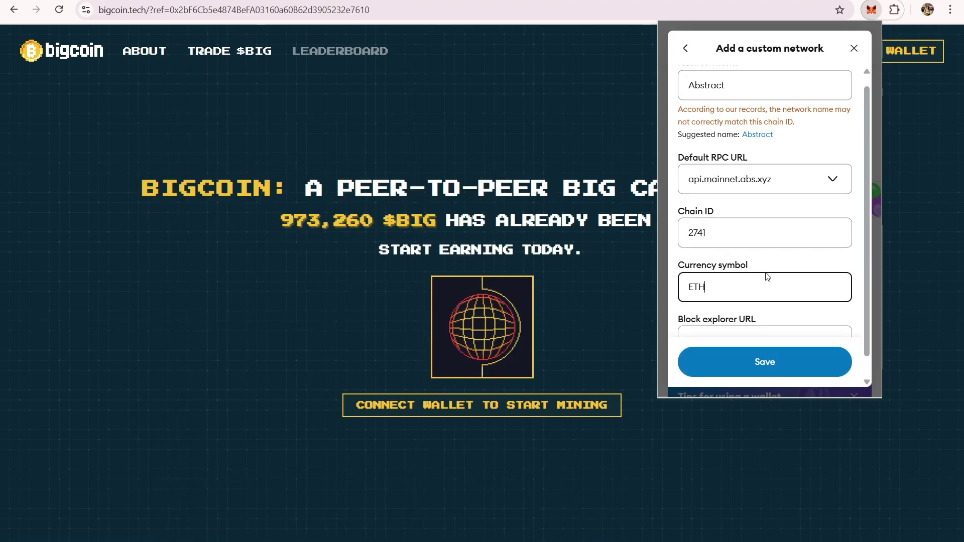
key("alt+Tab")
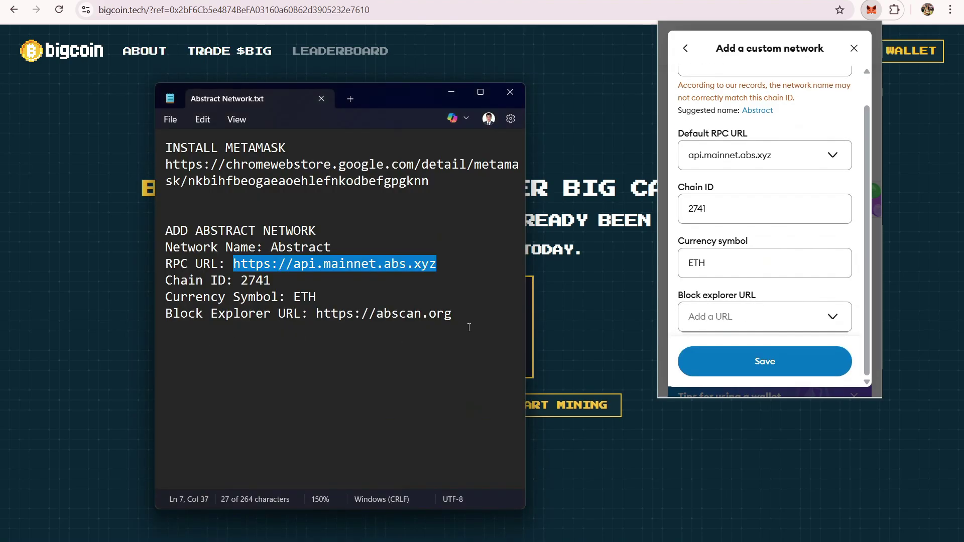
left_click_drag(469, 328, 449, 313)
left_click(763, 323)
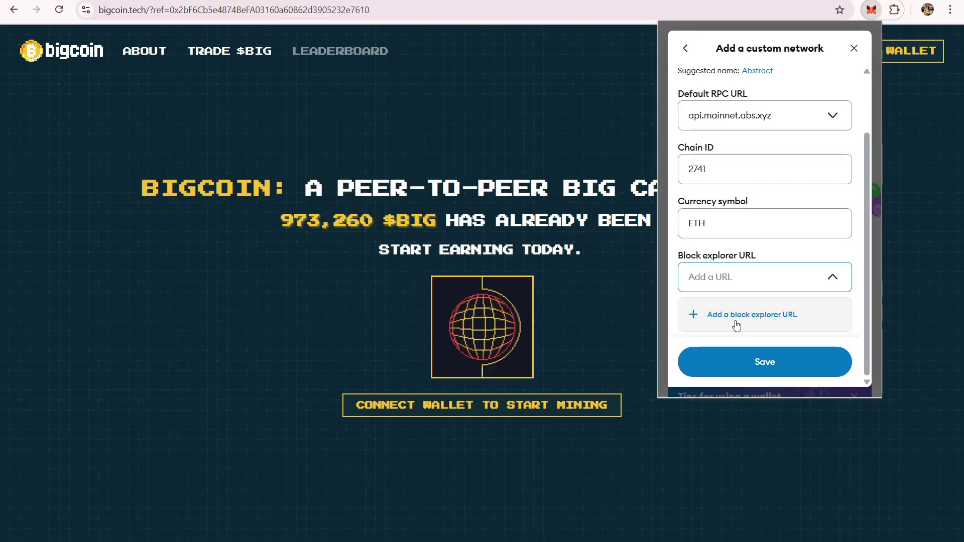
left_click(741, 316)
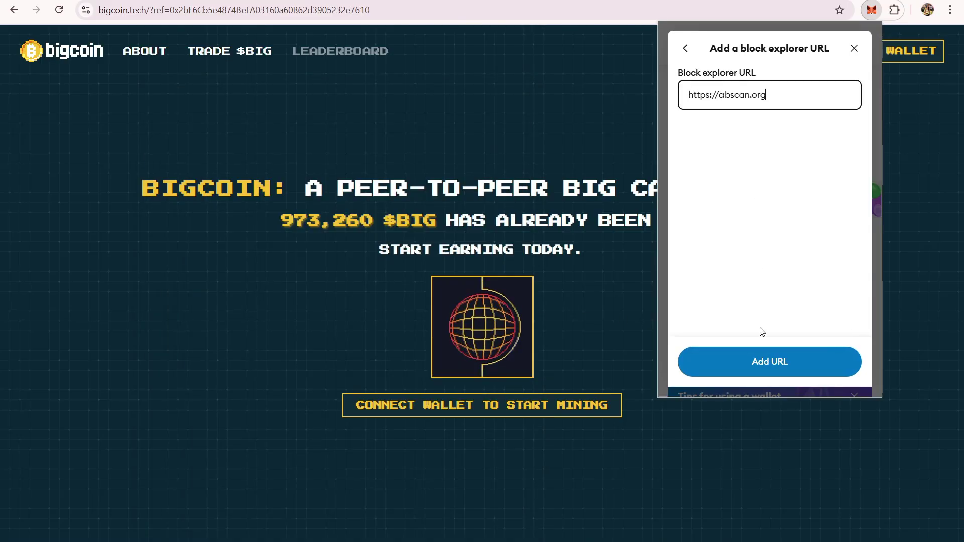
left_click(753, 364)
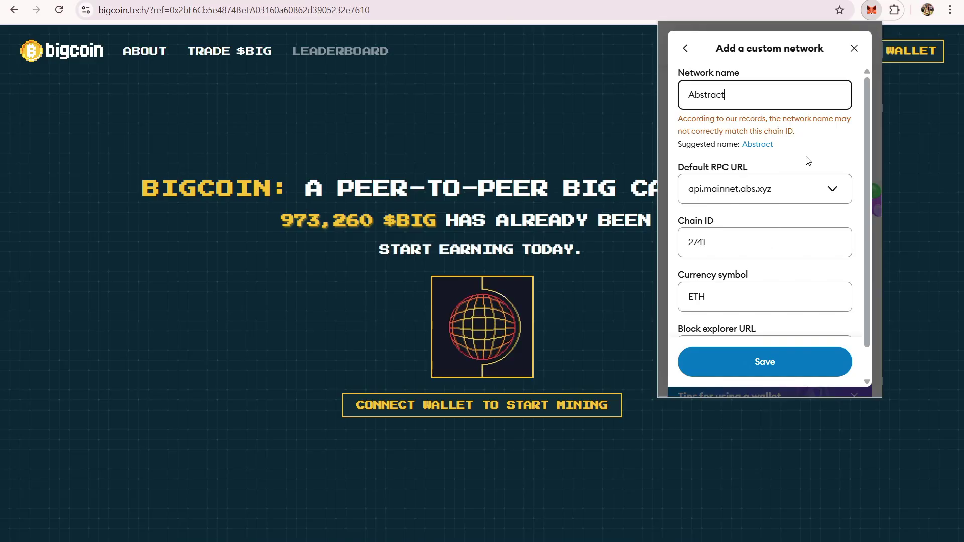
scroll(849, 200, "down", 1)
scroll(855, 224, "up", 1)
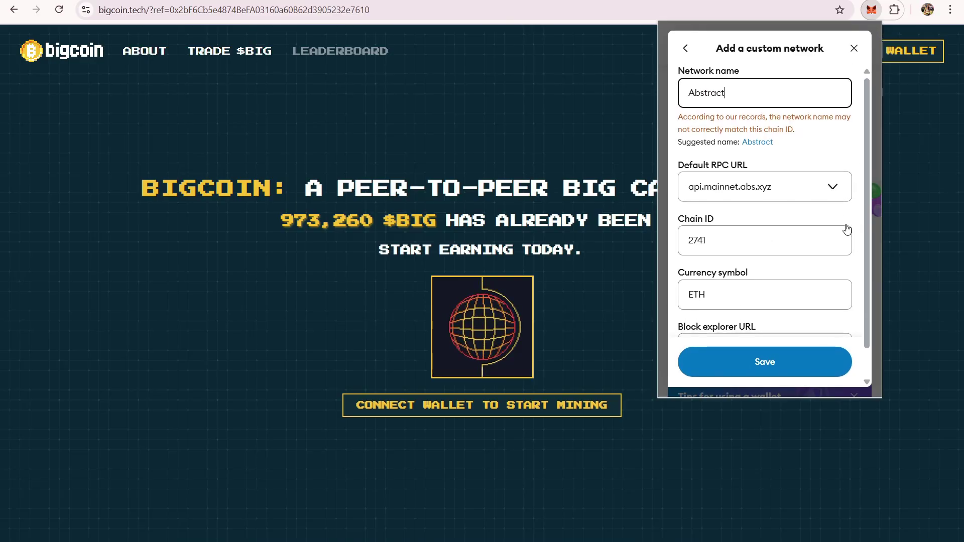
Save the Abstract network, switch MetaMask to it, and close the wallet popup.
left_click(757, 365)
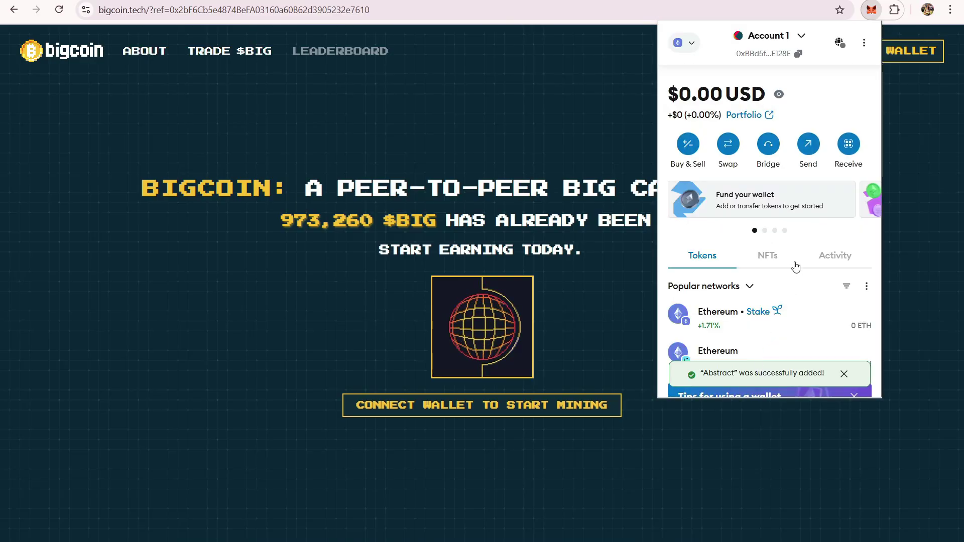
left_click(686, 42)
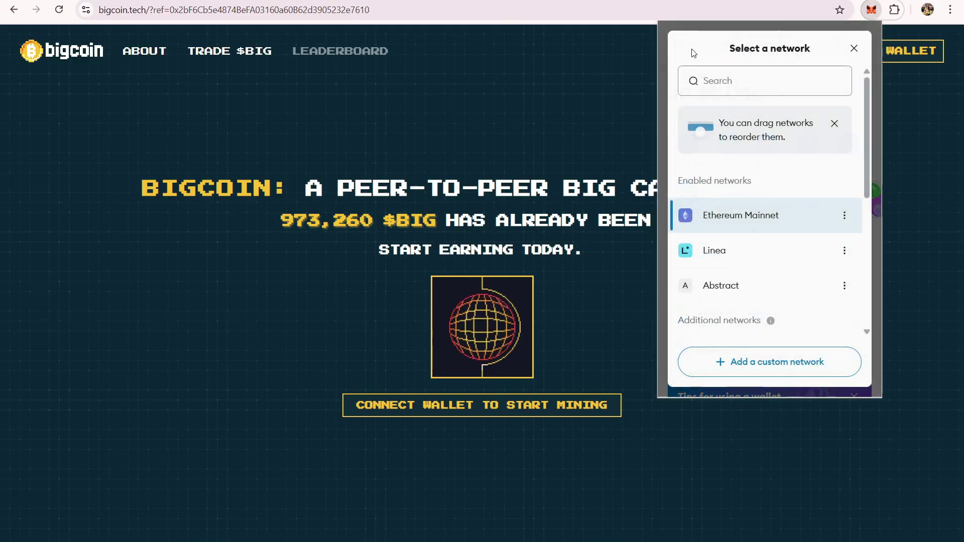
left_click(734, 290)
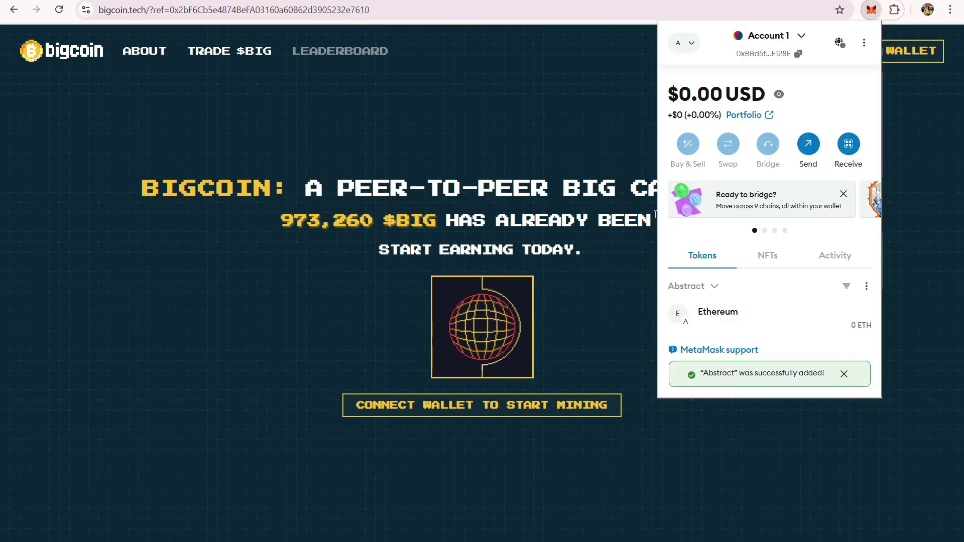
left_click(298, 446)
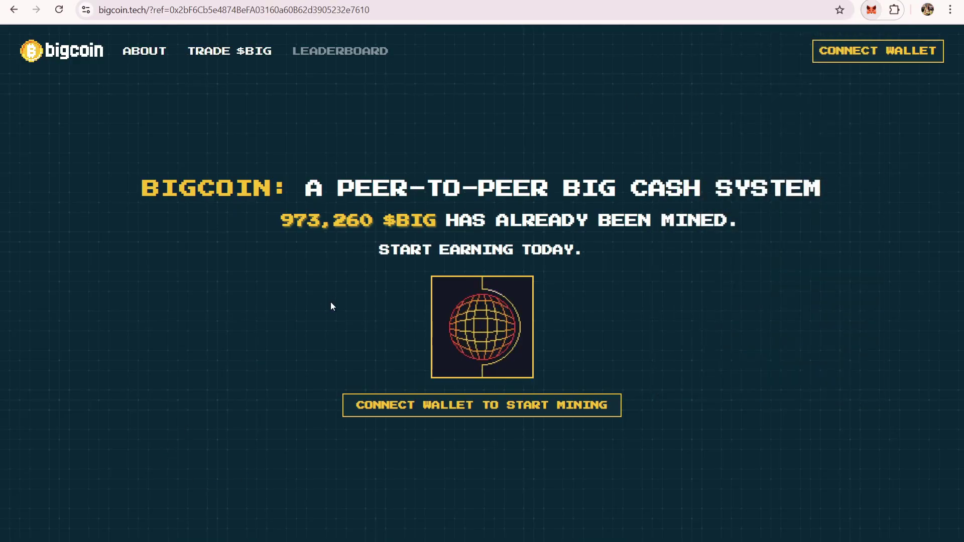
Connect MetaMask Account 1 to bigcoin.tech through Bigcoin's wallet options.
left_click(868, 54)
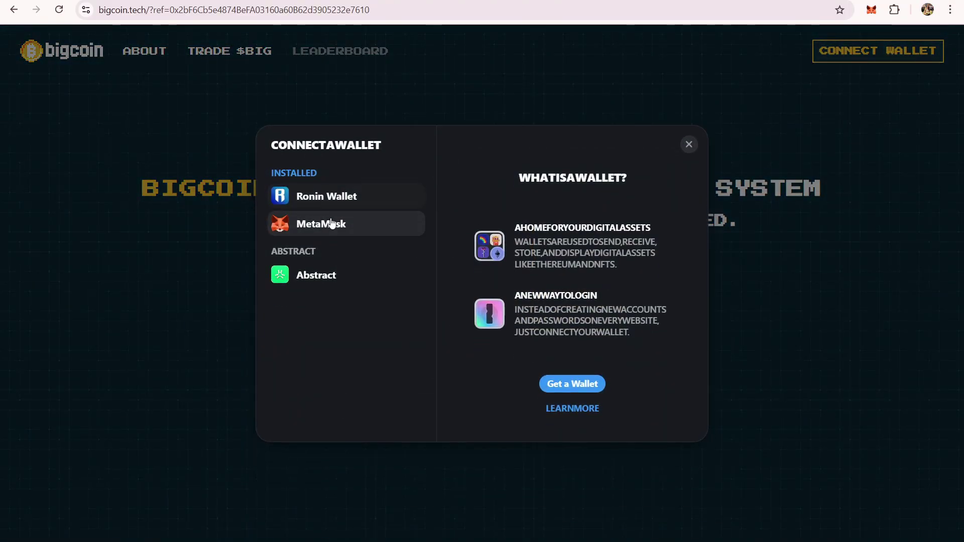
left_click(332, 223)
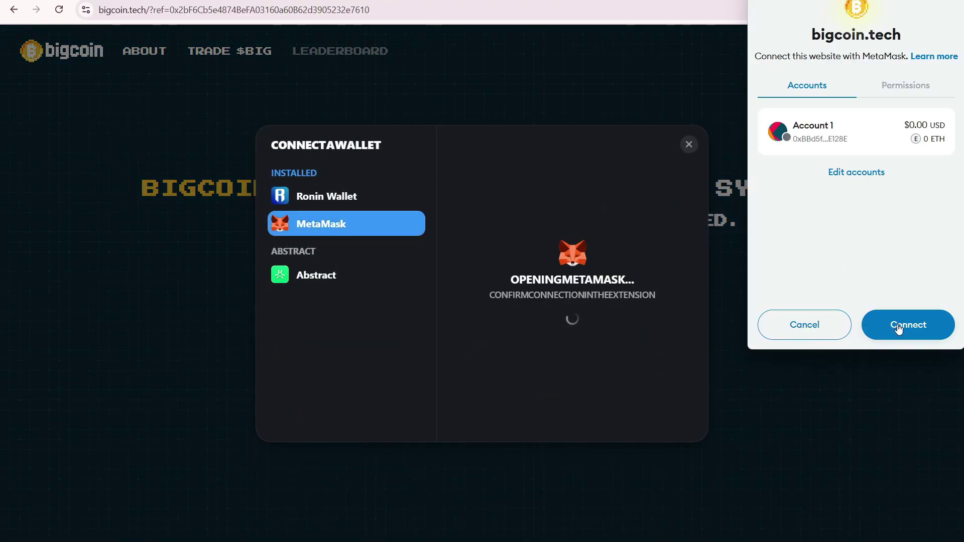
left_click(898, 327)
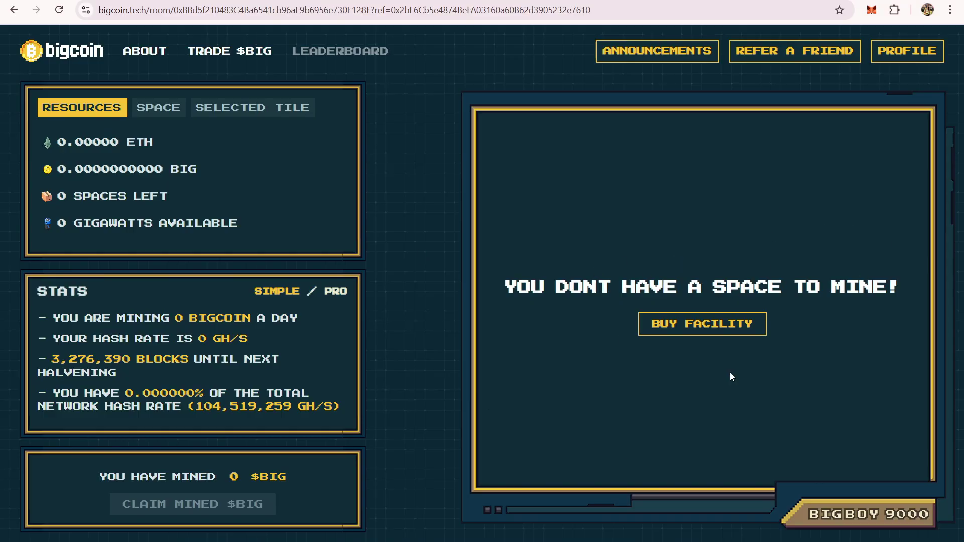
Screenshot the Bigcoin resources and stats panels, then open the SPACE tab showing 0 spaces.
key("Print")
left_click_drag(447, 83, 950, 528)
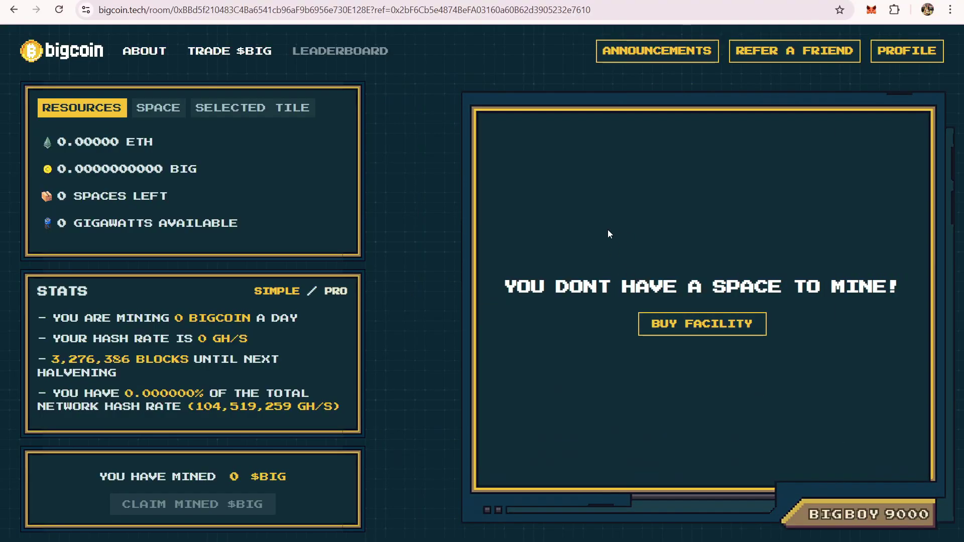
key("Print")
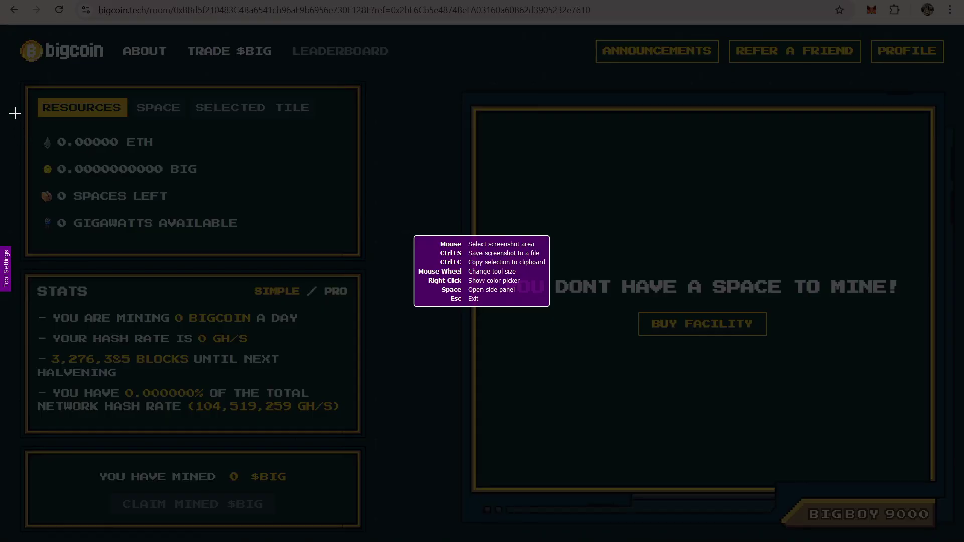
left_click_drag(9, 79, 408, 516)
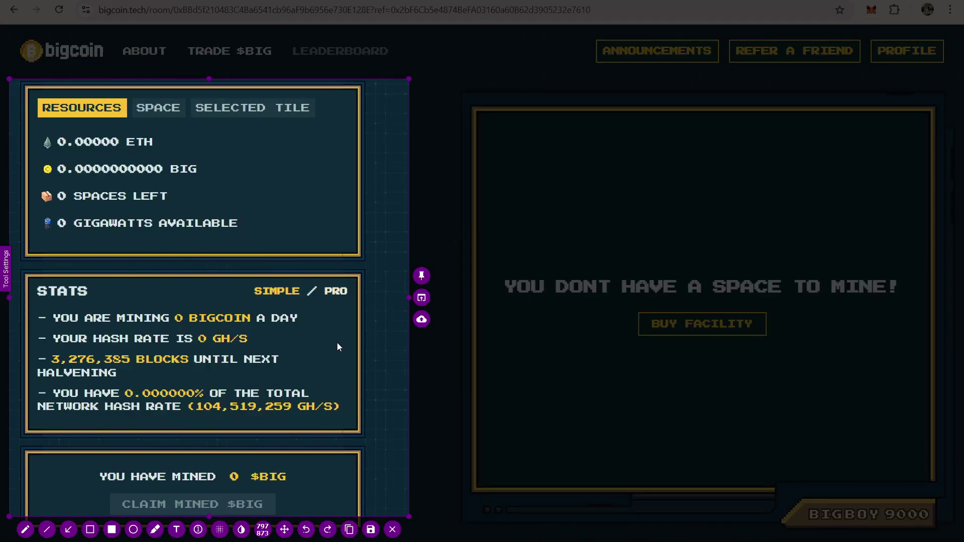
key("ctrl+c")
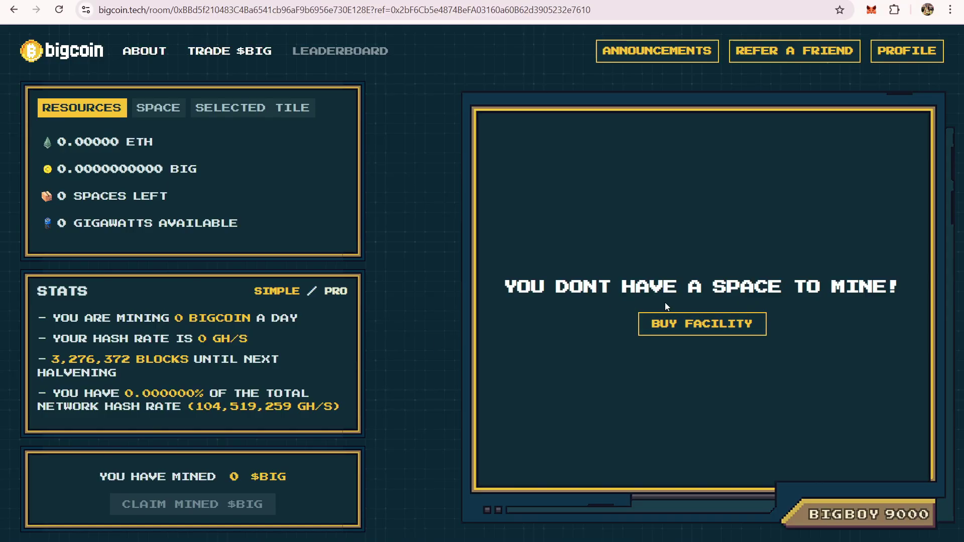
left_click(151, 113)
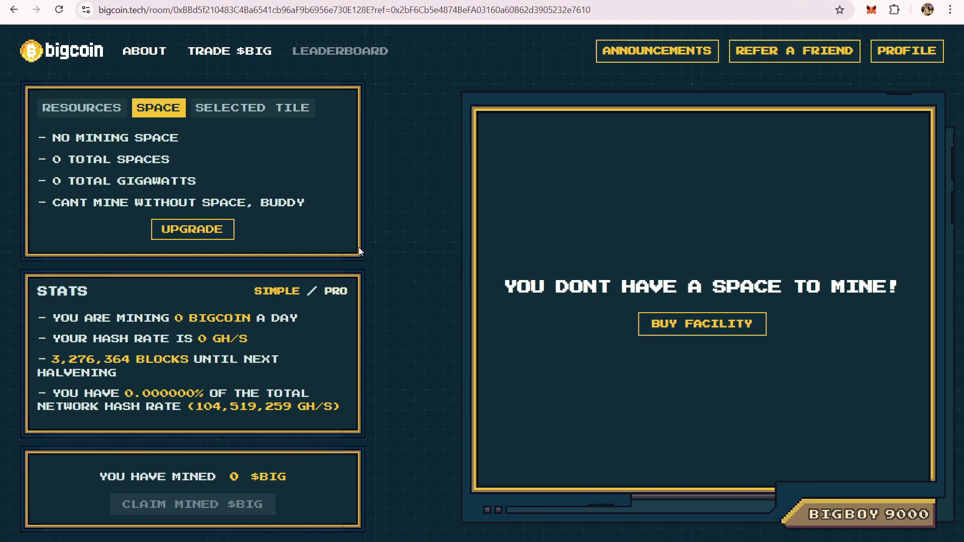
Open BUY FACILITY for the 0.02 ETH bedroom offer and select the free starter miner line.
left_click(704, 325)
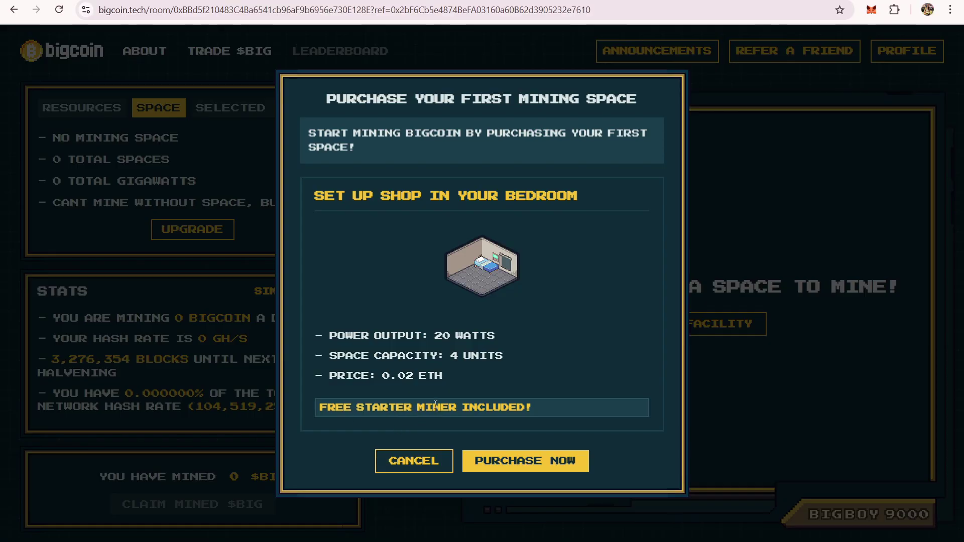
triple_click(399, 411)
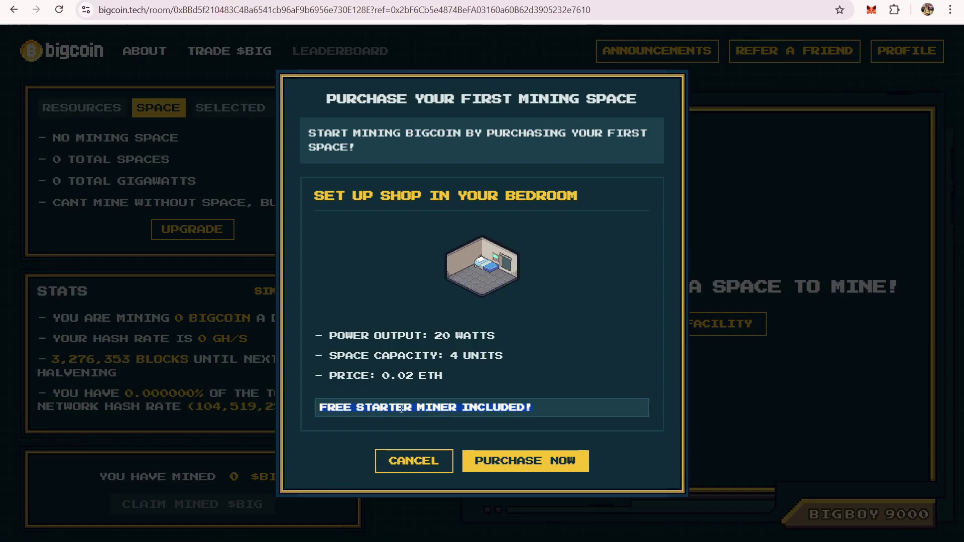
Select the Potato Miner tile in the bedroom to view its 100 GH/s details.
double_click(436, 409)
key("super+Tab")
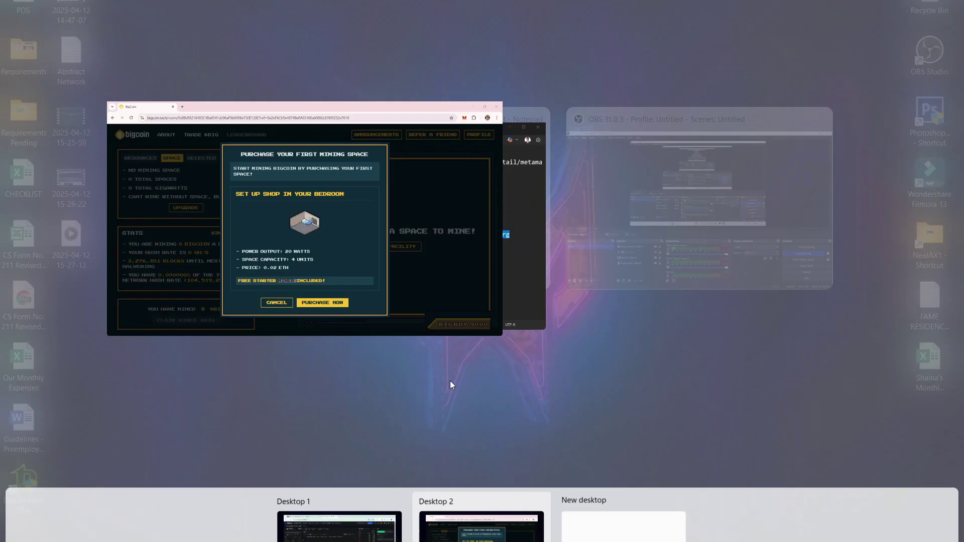
key("Escape")
key("ctrl+super+Left")
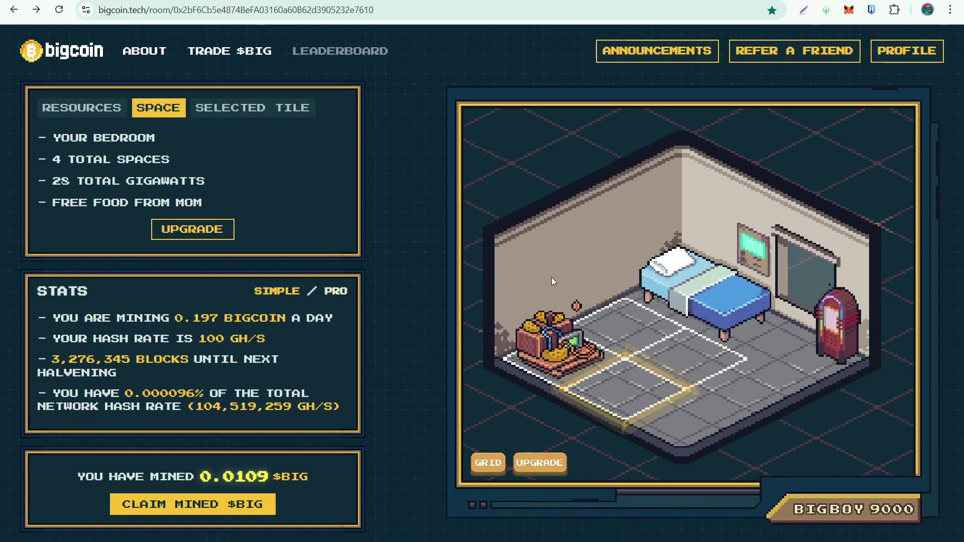
left_click(558, 330)
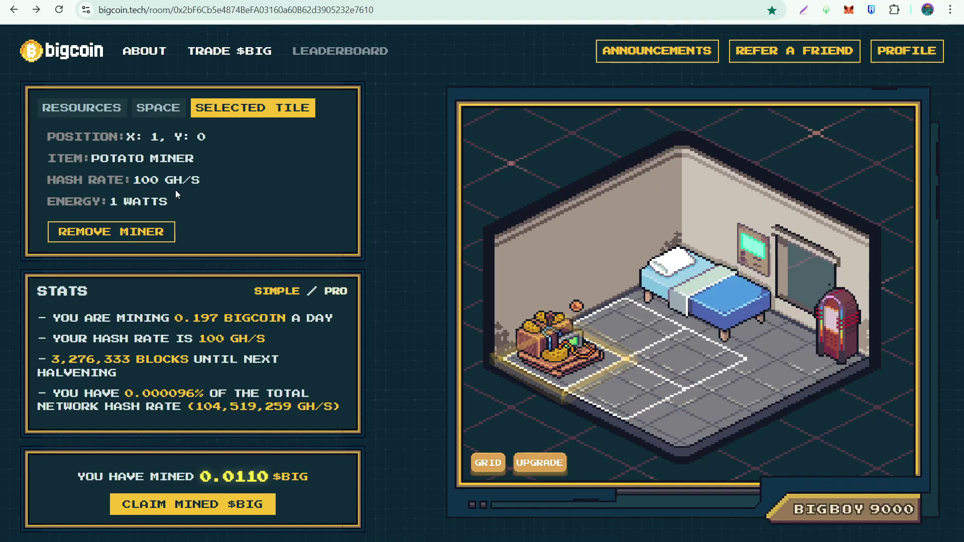
left_click(573, 398)
left_click(557, 359)
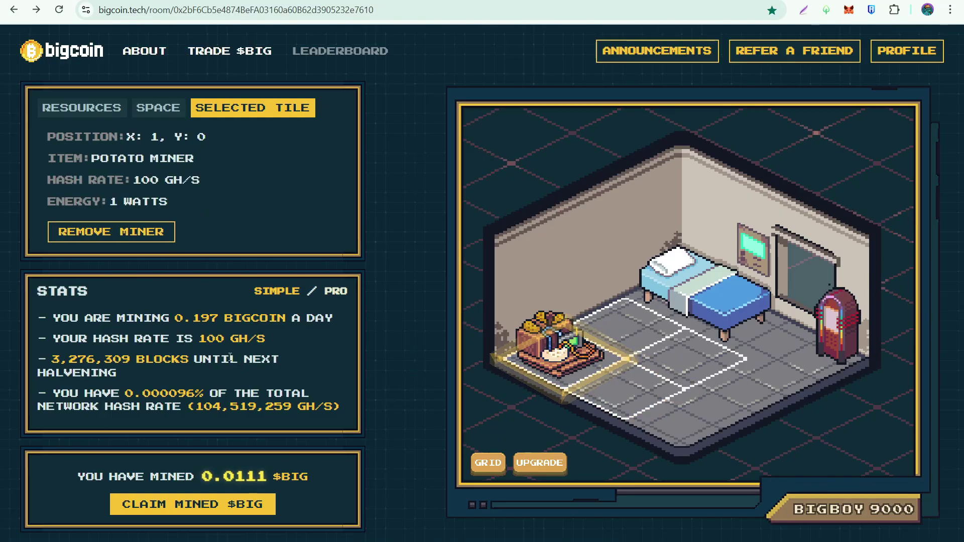
Copy the 0.197 daily BIGCOIN rate into Calculator.
double_click(205, 317)
key("ctrl+c")
key("XF86Calculator")
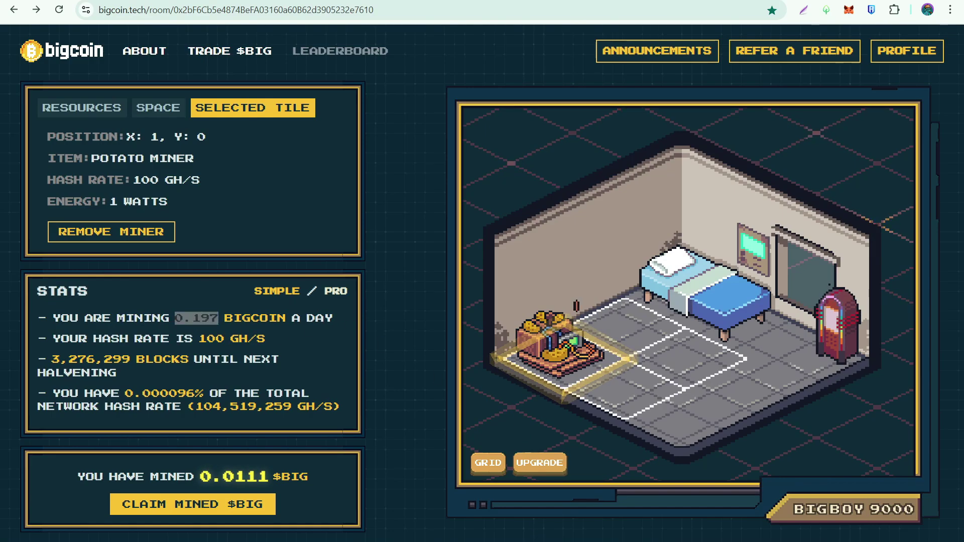
key("ctrl+v")
Move Calculator aside and multiply 0.197 by 8, giving 1.576.
left_click_drag(712, 166, 470, 170)
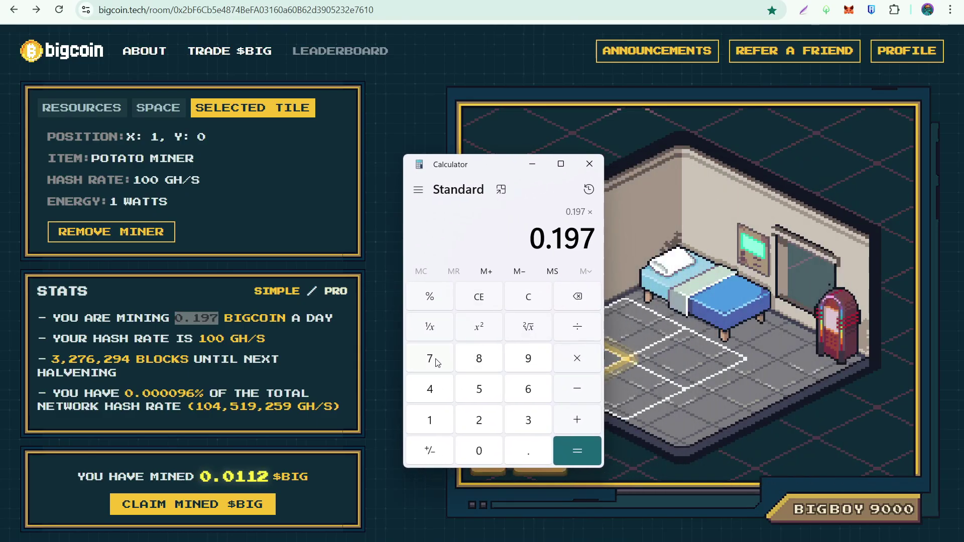
left_click(483, 370)
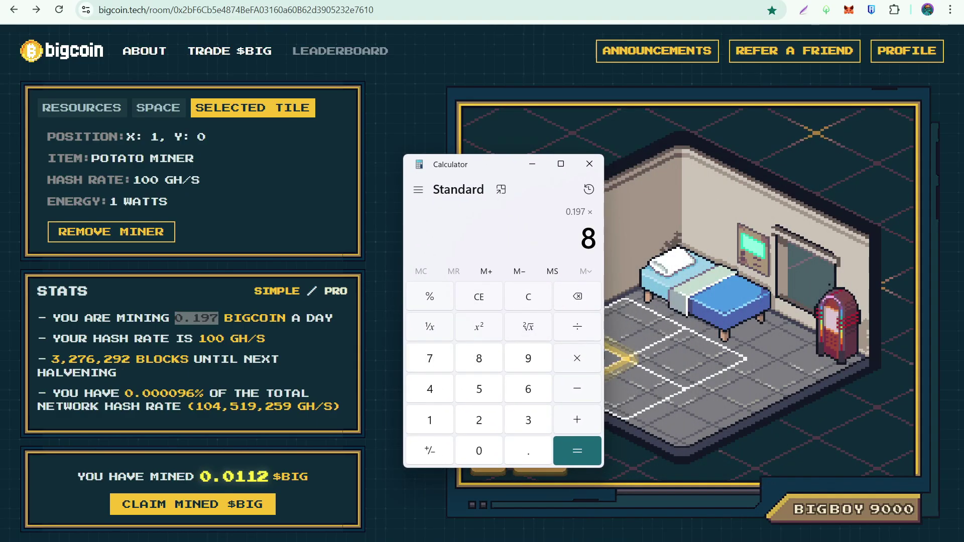
left_click(559, 450)
Select the 1.576 result and close Calculator.
left_click_drag(564, 240, 530, 240)
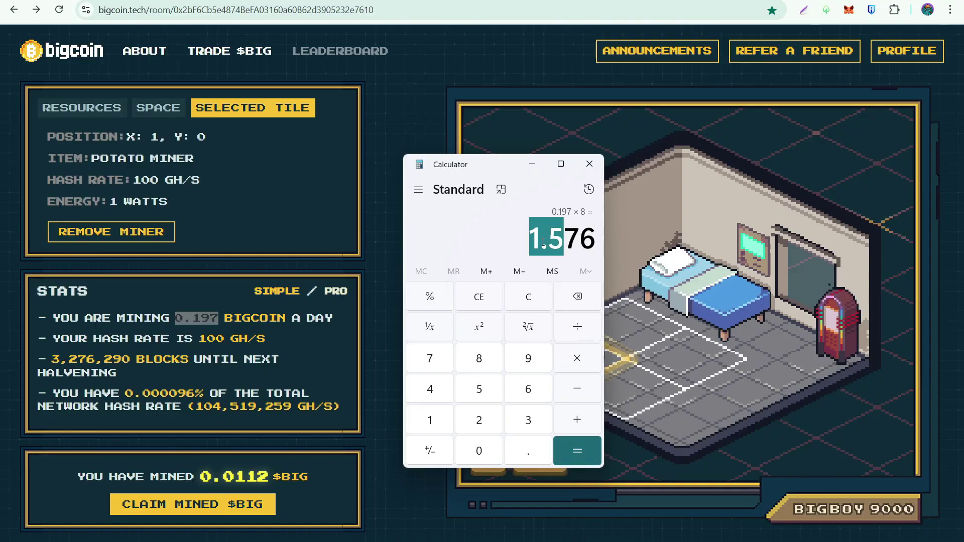
left_click(556, 241)
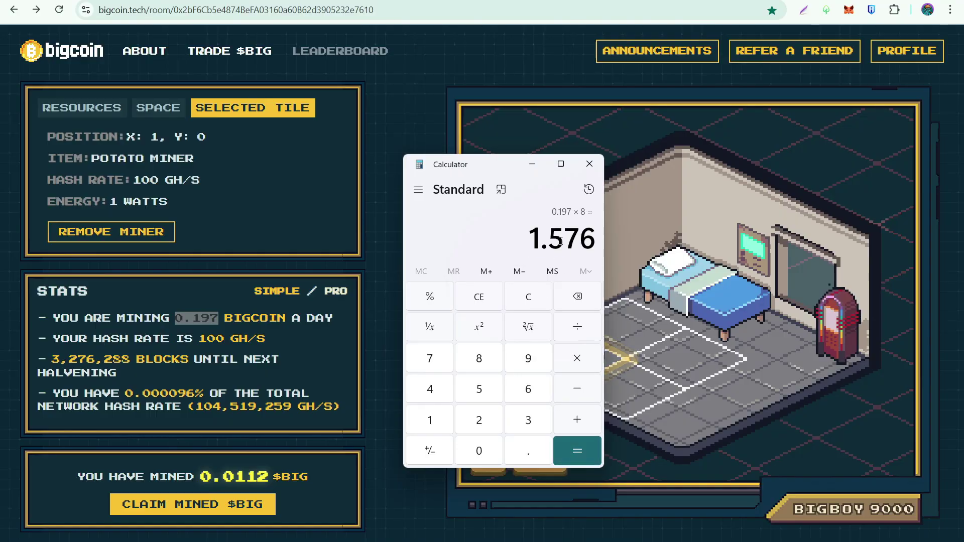
left_click(589, 165)
Switch to the second virtual desktop with the Bigcoin mining room.
key("super+Tab")
left_click(510, 302)
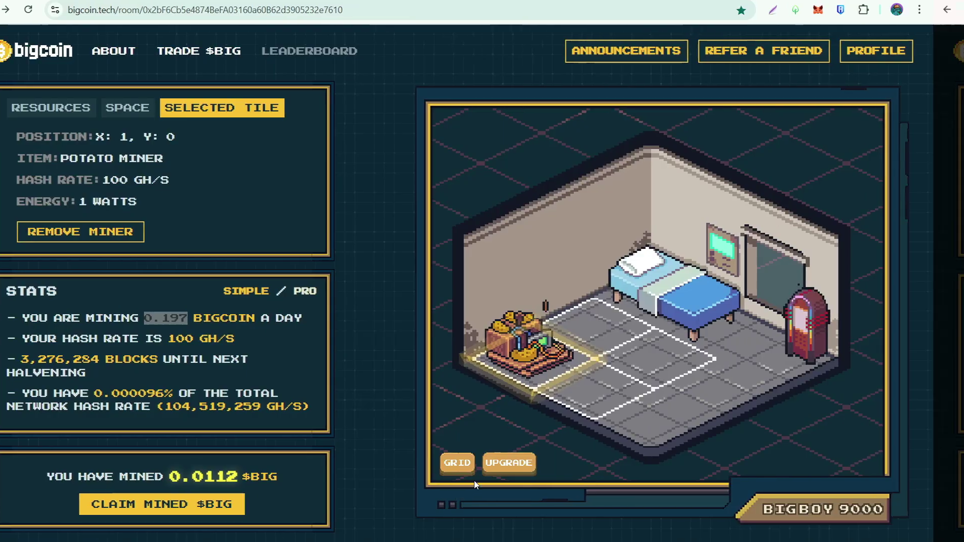
key("ctrl+super+Right")
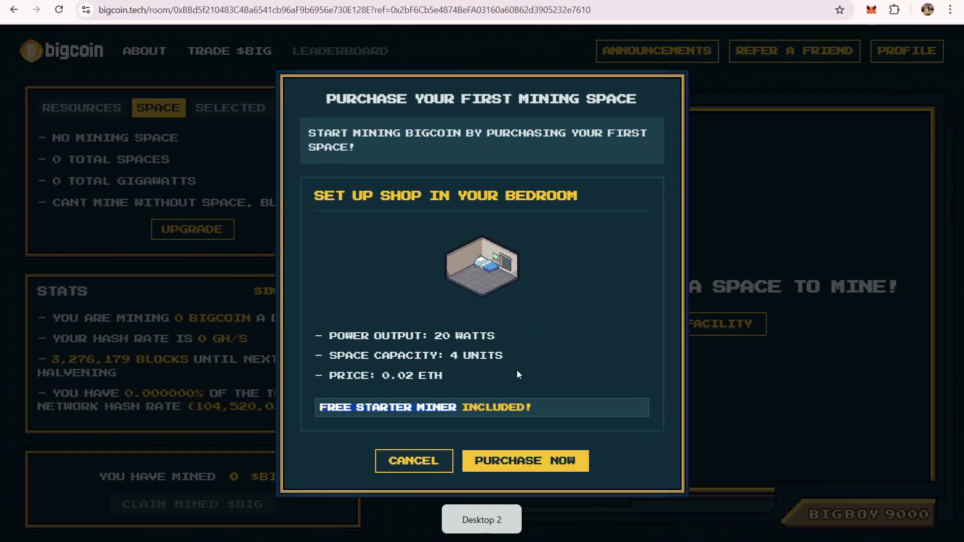
Try buying the 0.02 ETH bedroom mining space, cancel, and open the account profile.
left_click(528, 461)
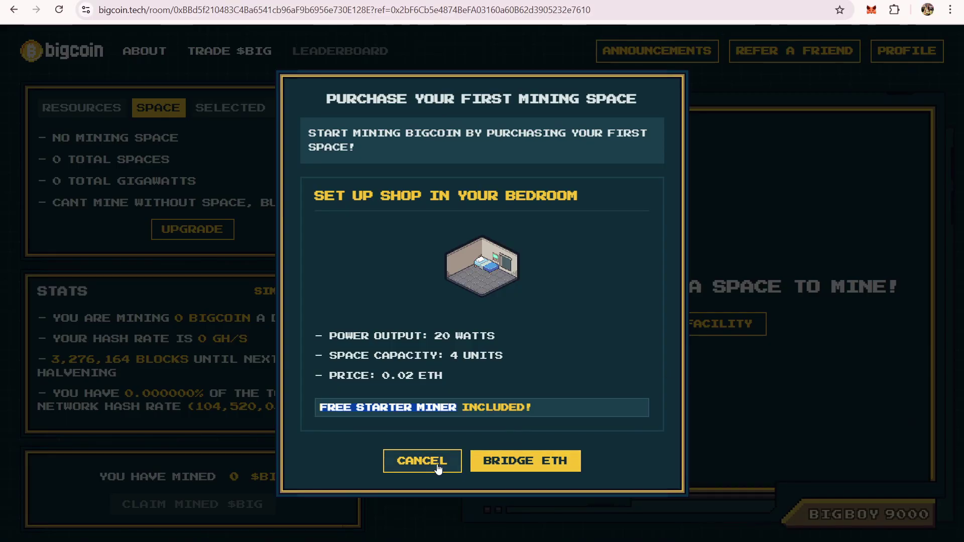
left_click(421, 461)
left_click(899, 53)
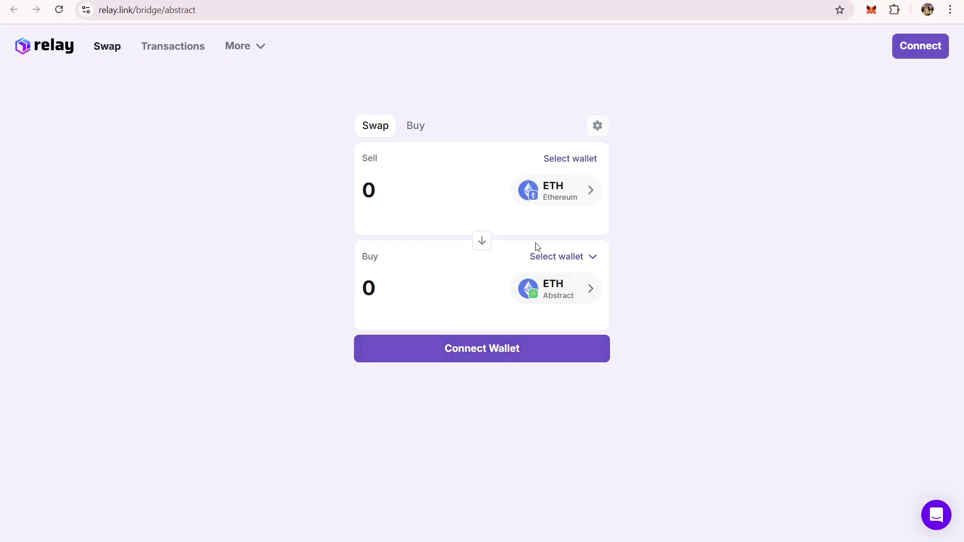
Check the MetaMask balance and enter 0.022 ETH as Relay's Ethereum-to-Abstract sell amount.
left_click(871, 9)
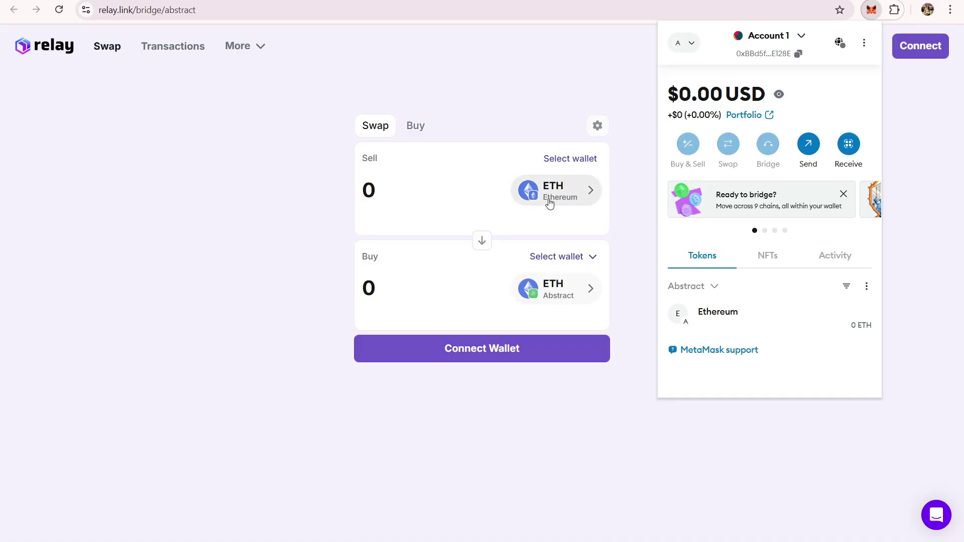
left_click(388, 197)
type("0.02")
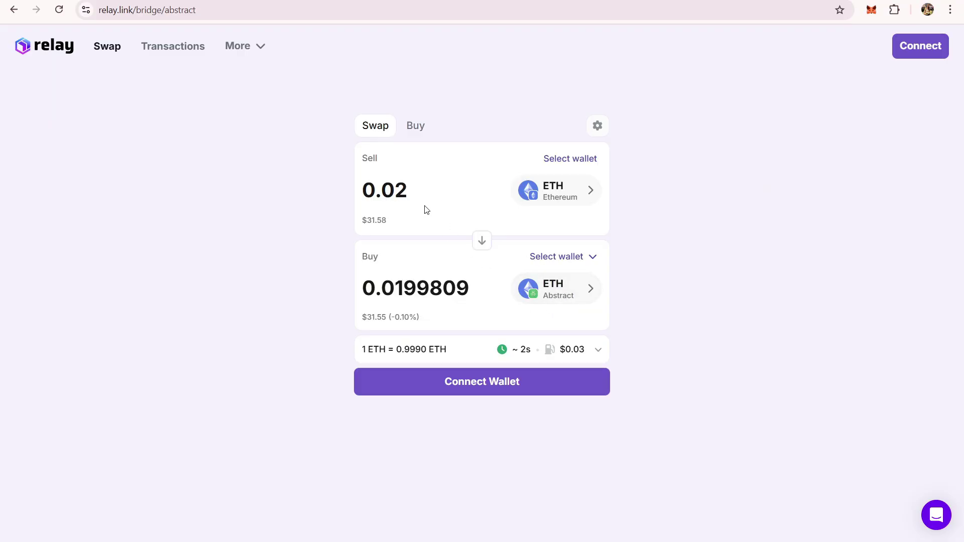
key("BackSpace")
type("25")
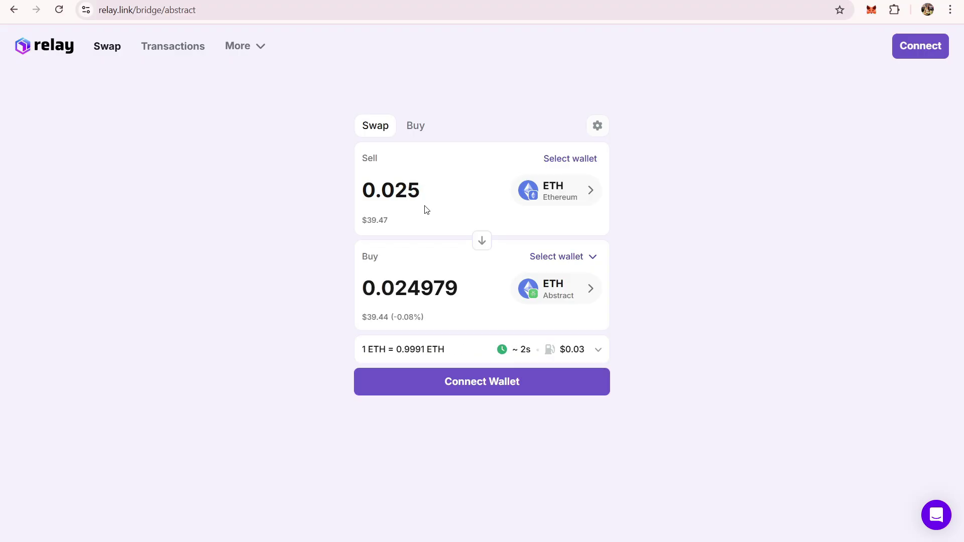
key("BackSpace")
type("2")
key("shift+Left")
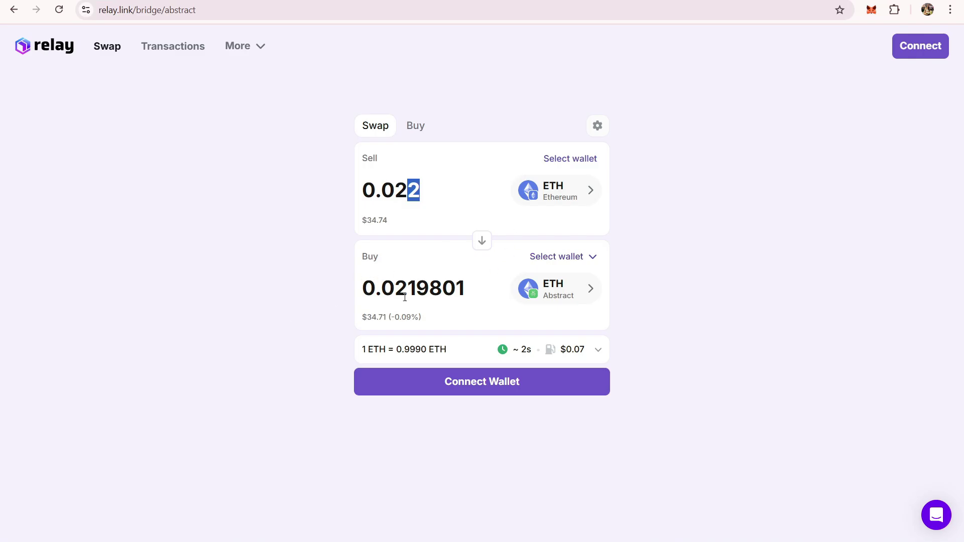
left_click(871, 9)
Switch MetaMask to Ethereum Mainnet, then back to Abstract, and close the wallet.
left_click(703, 43)
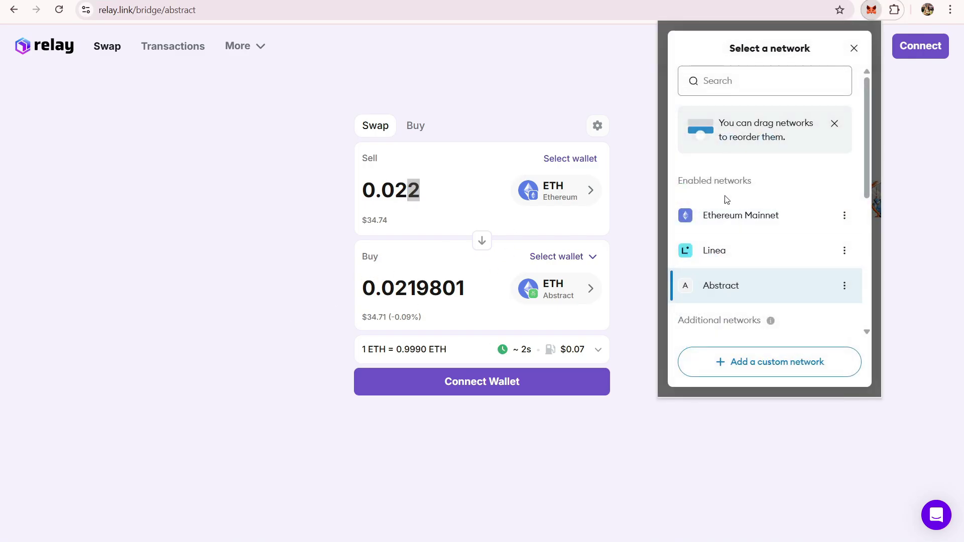
left_click(727, 230)
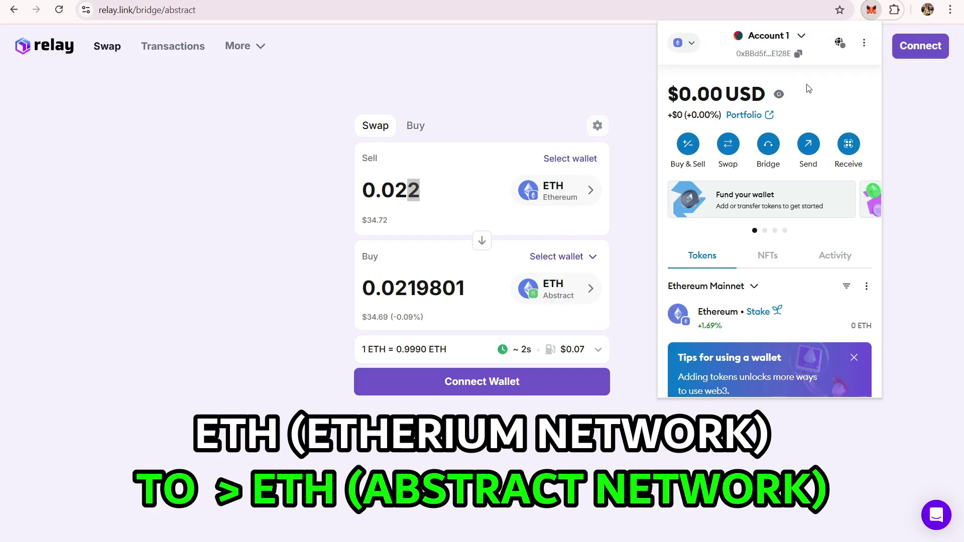
left_click(680, 43)
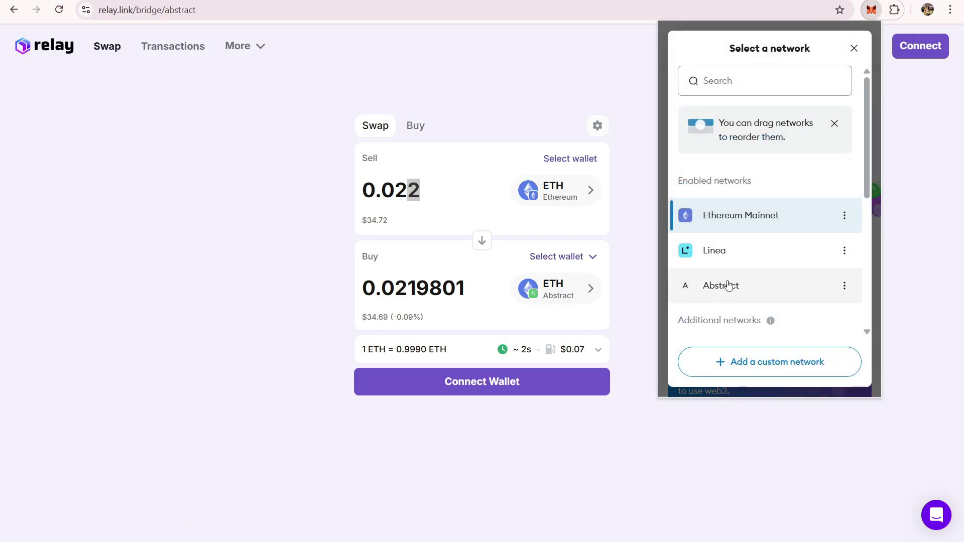
left_click(727, 285)
left_click(279, 216)
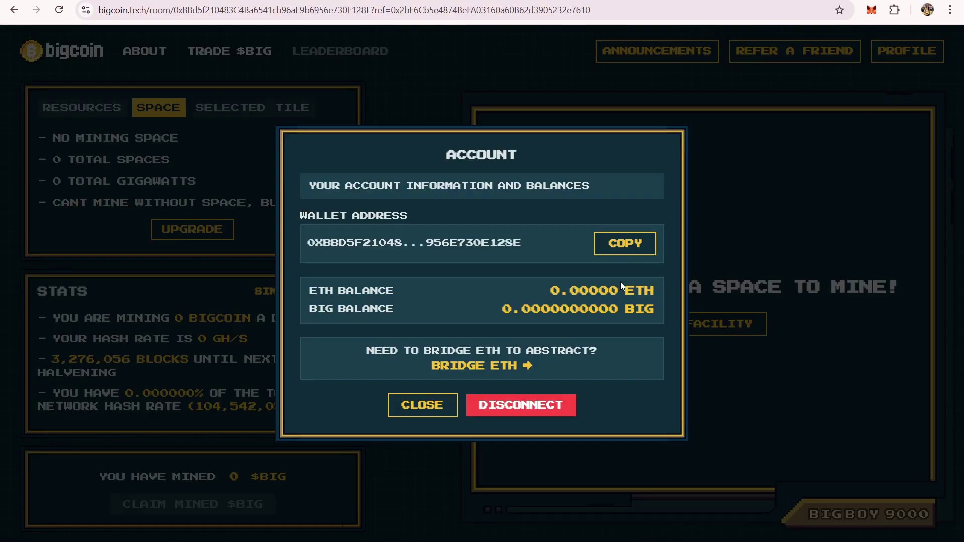
Reopen the Bigcoin account details and re-enter .022 as the Relay sell amount.
left_click(428, 415)
left_click(917, 51)
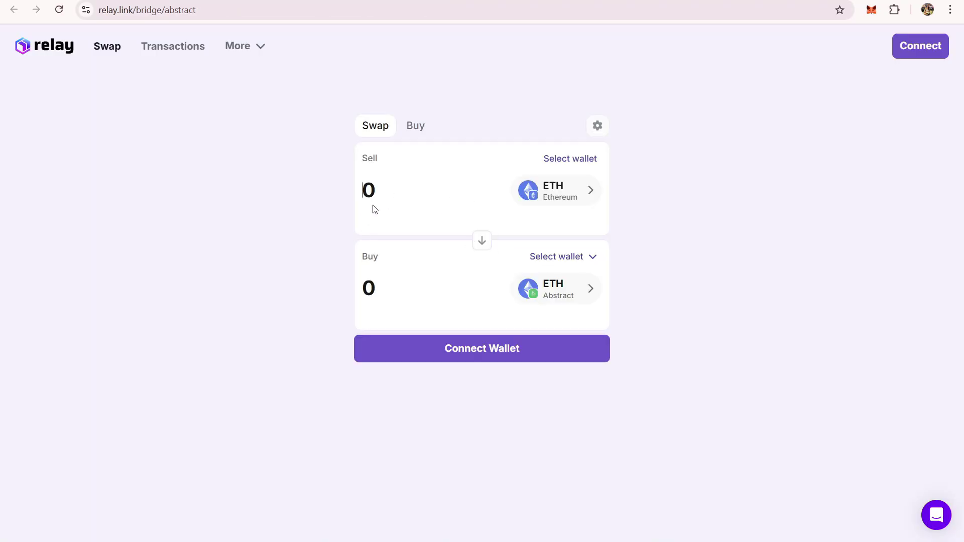
type(".022")
Close the Relay tab and account details, then open the first mining space purchase offer.
key("ctrl+w")
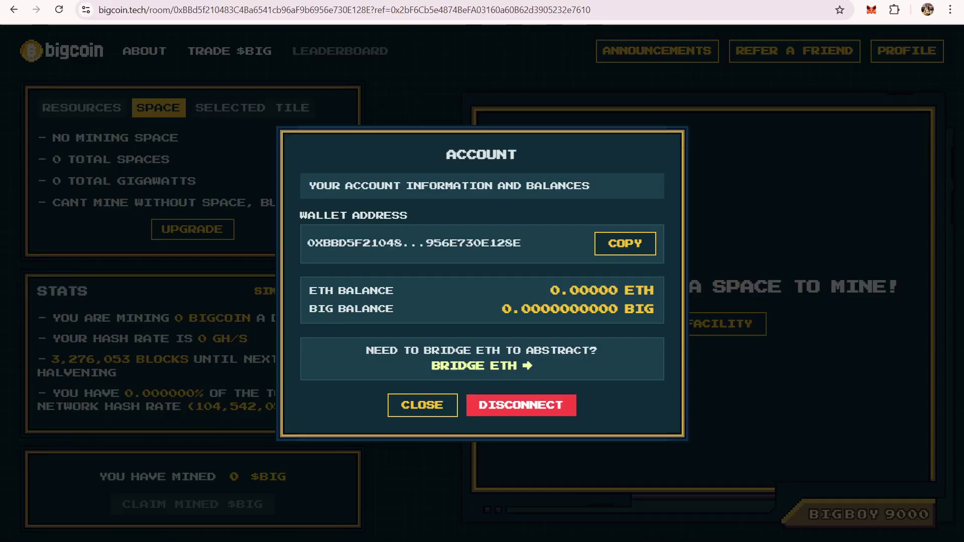
left_click(443, 416)
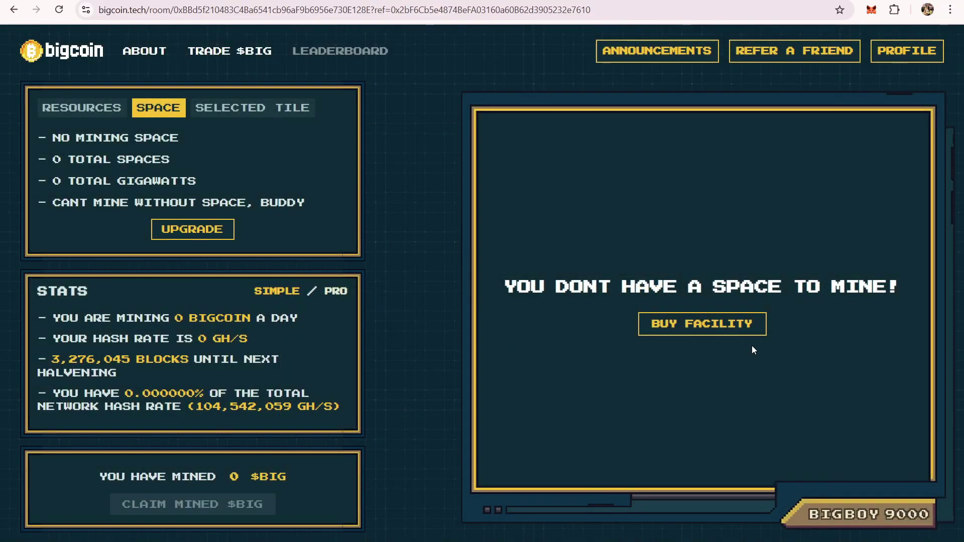
left_click(651, 332)
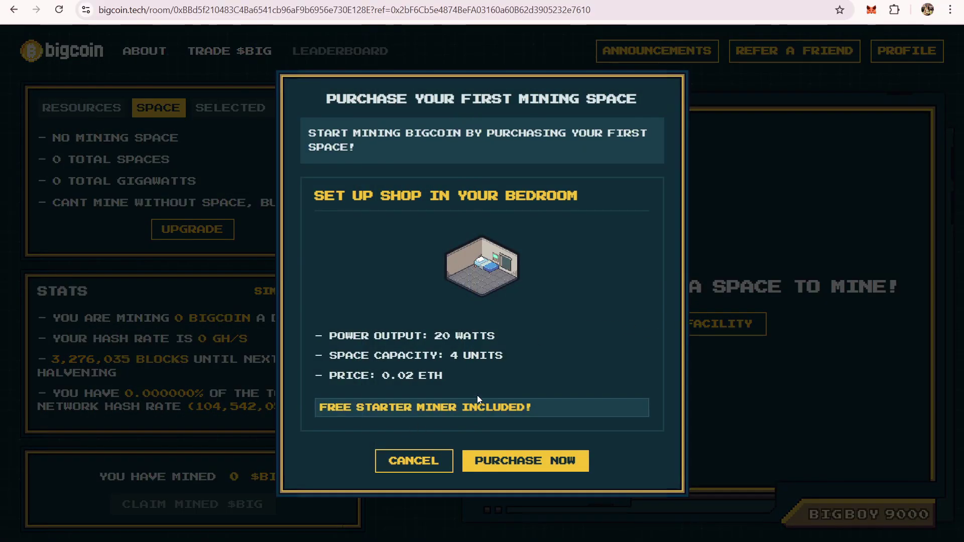